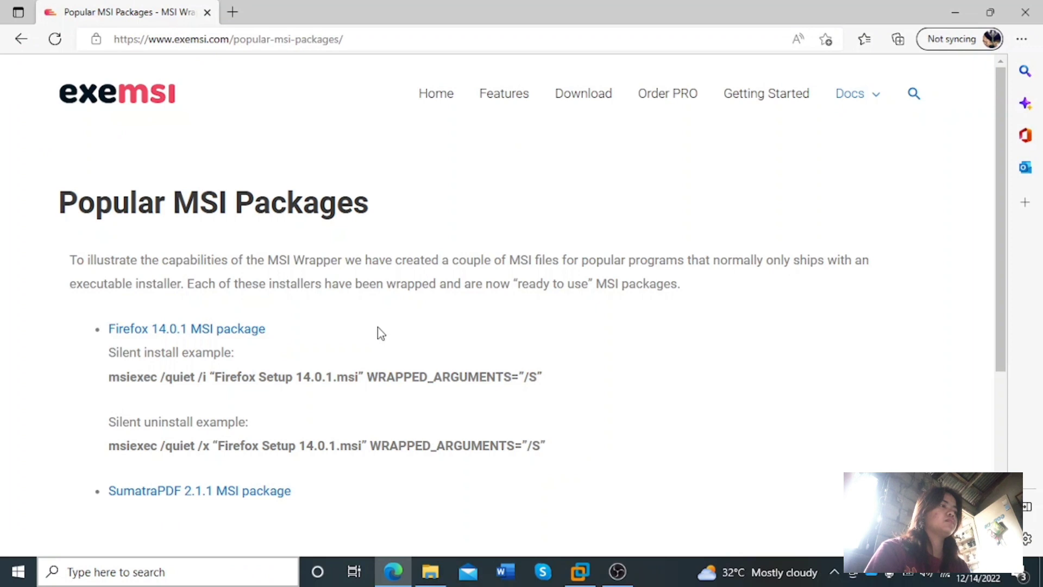
Download the Firefox 14.0.1 MSI package and open the downloaded file, dismissing the security prompt without running it
click(179, 337)
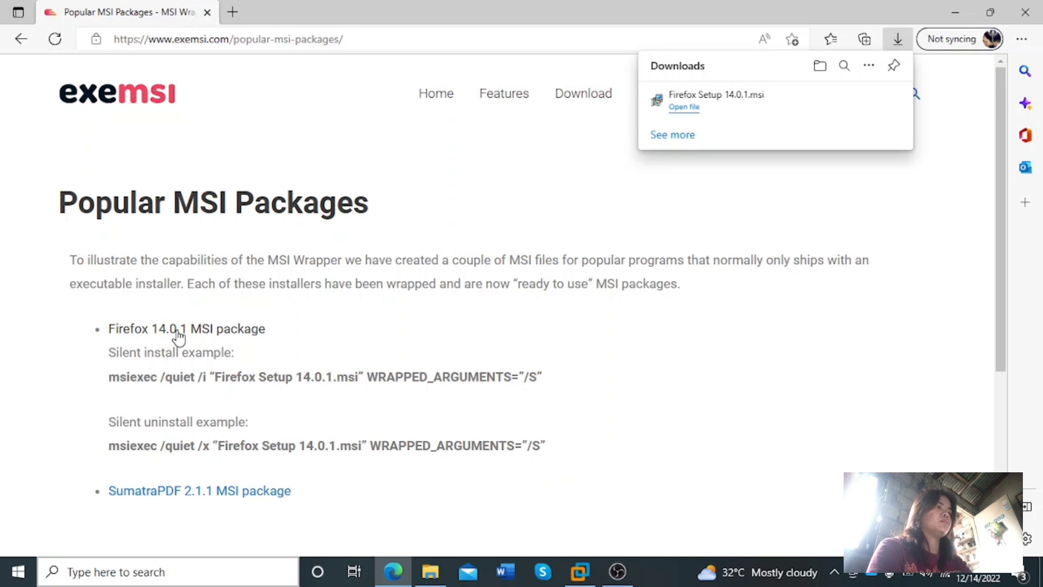
click(179, 337)
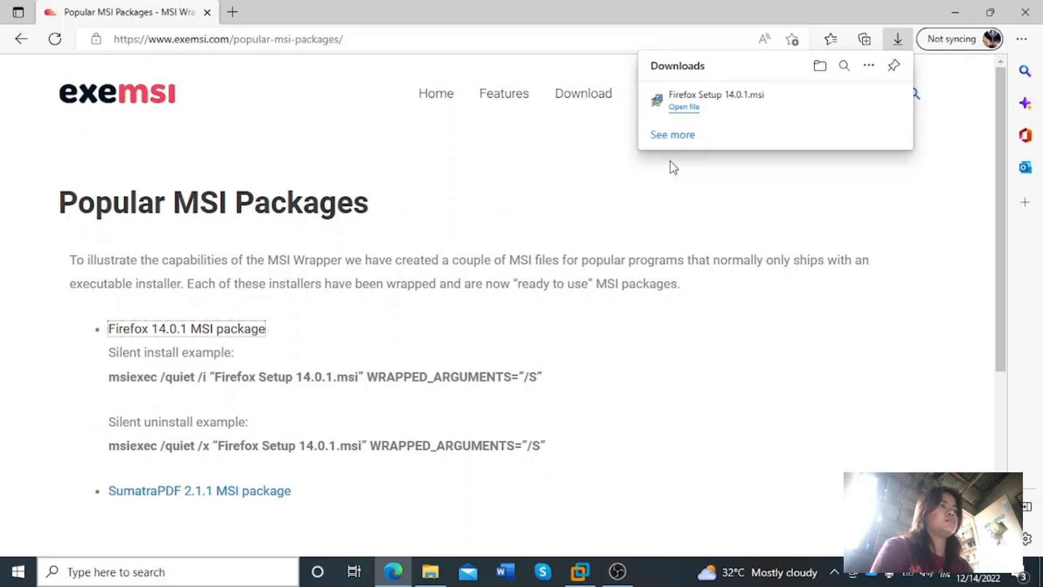
click(685, 107)
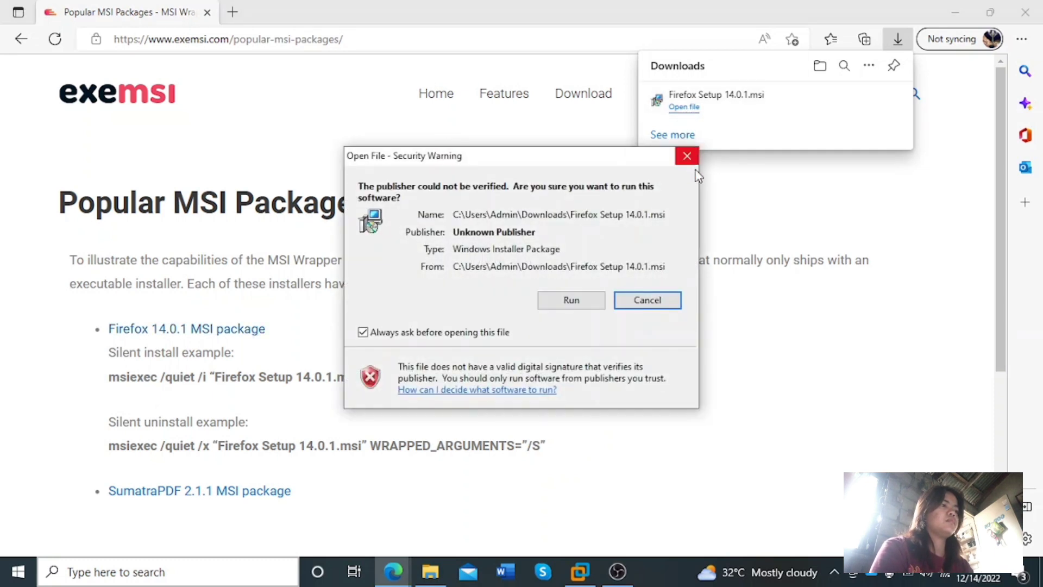
click(683, 159)
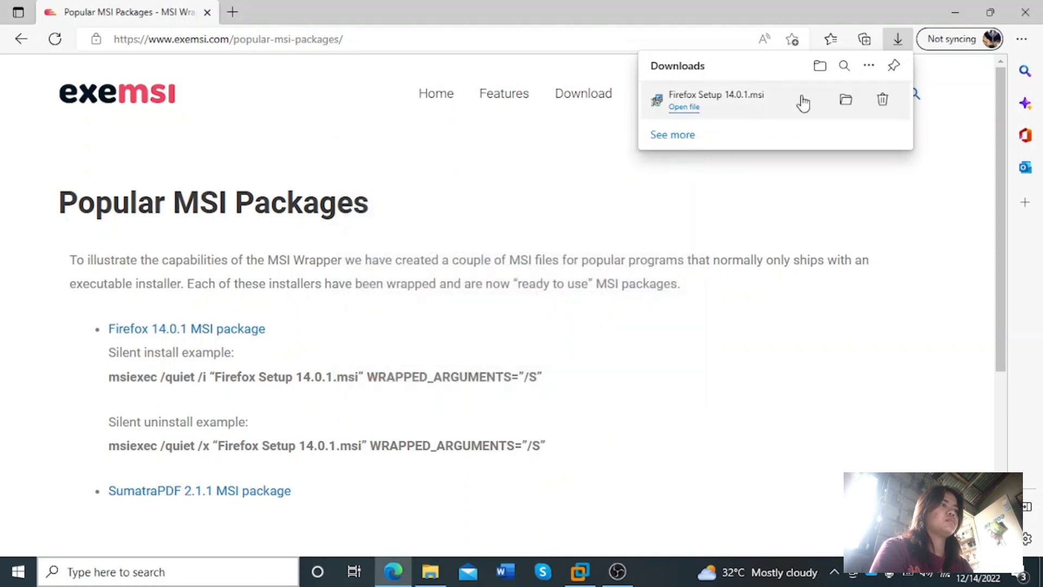
Copy Firefox Setup 14.0.1 from the host's Downloads folder to the desktop of the windows server virtual machine in VMware Workstation
click(423, 579)
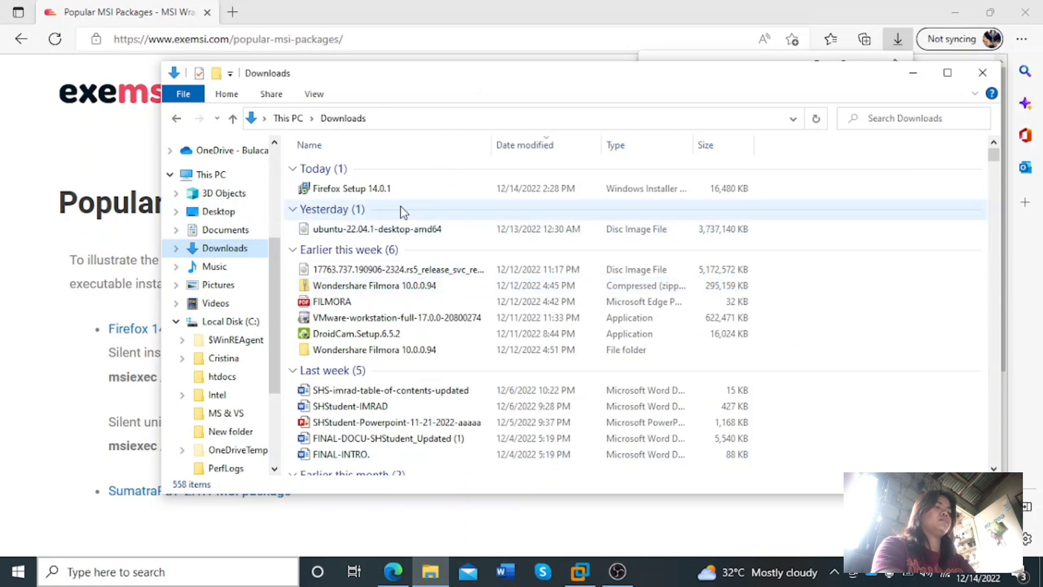
click(580, 571)
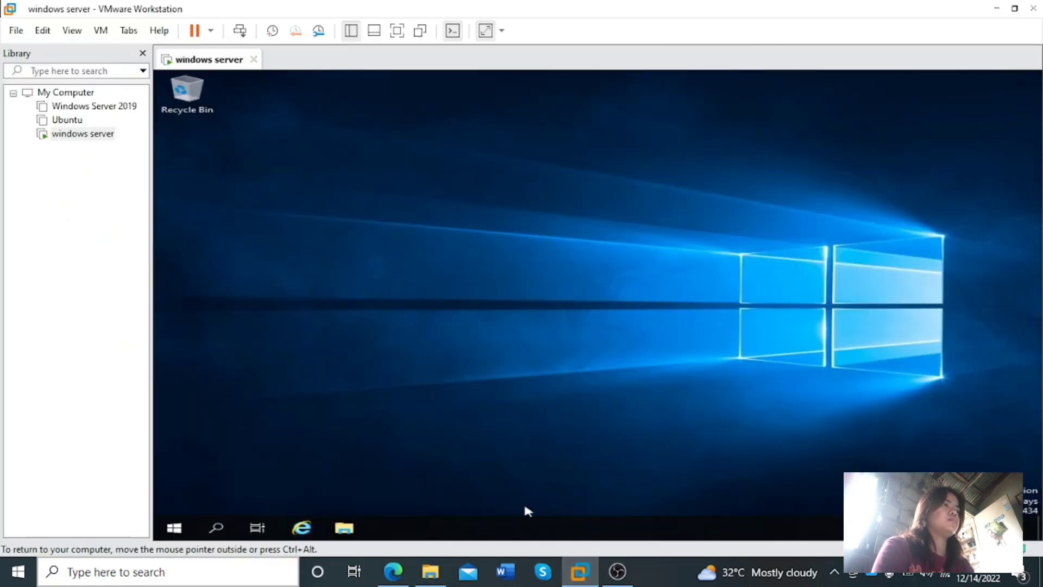
click(429, 570)
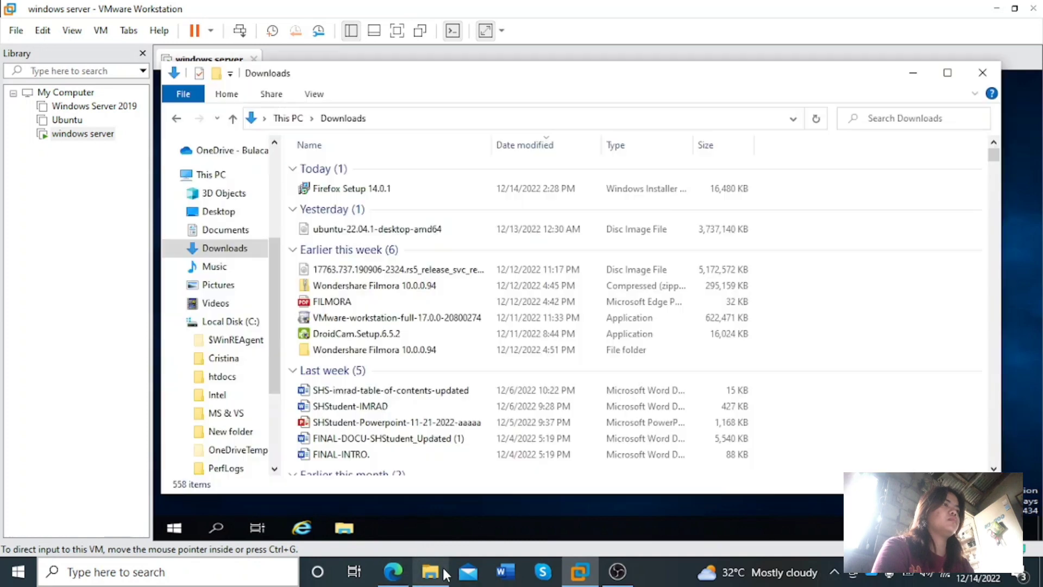
click(370, 188)
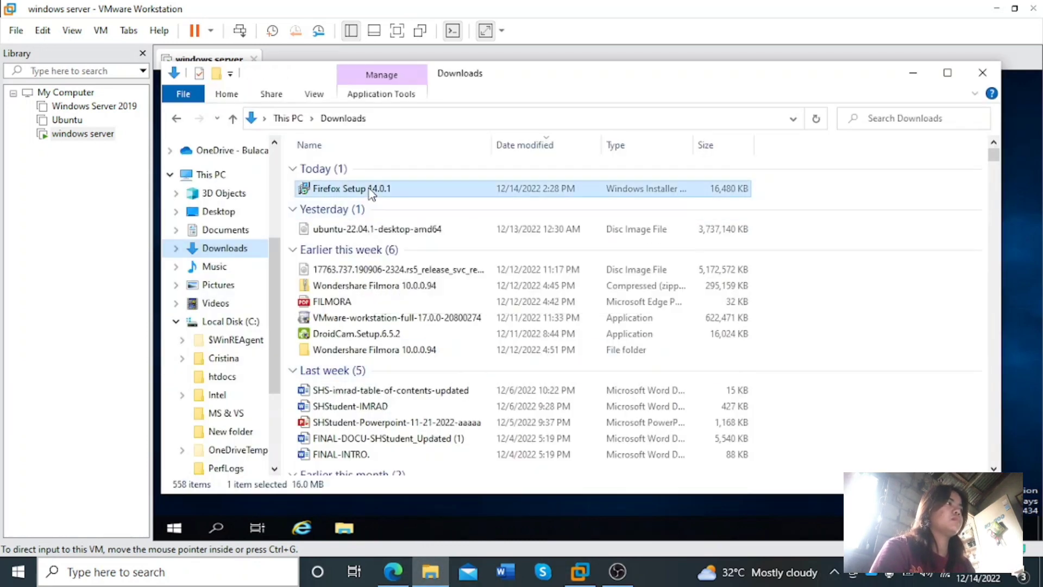
right_click(370, 188)
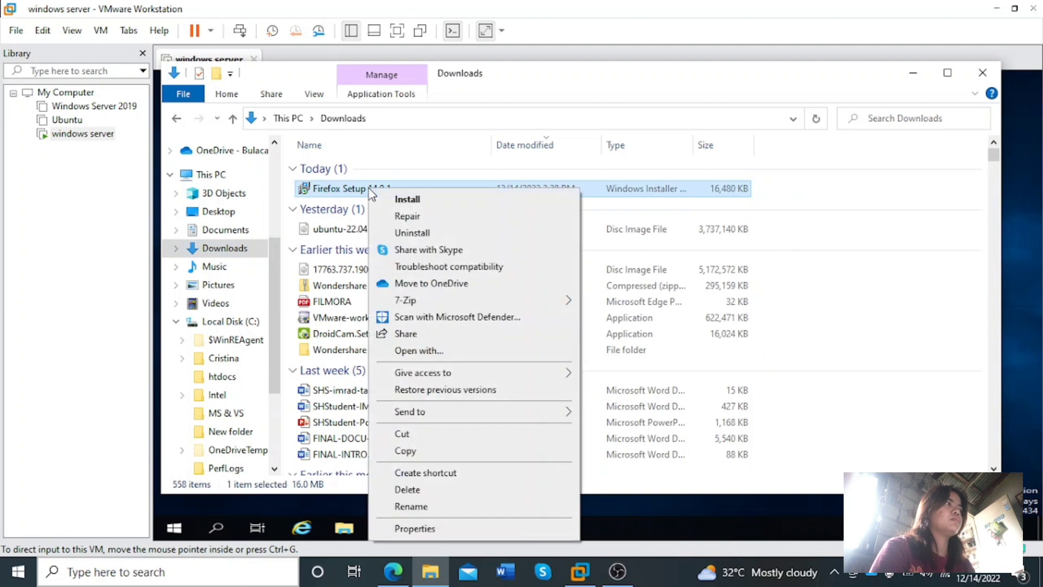
click(451, 451)
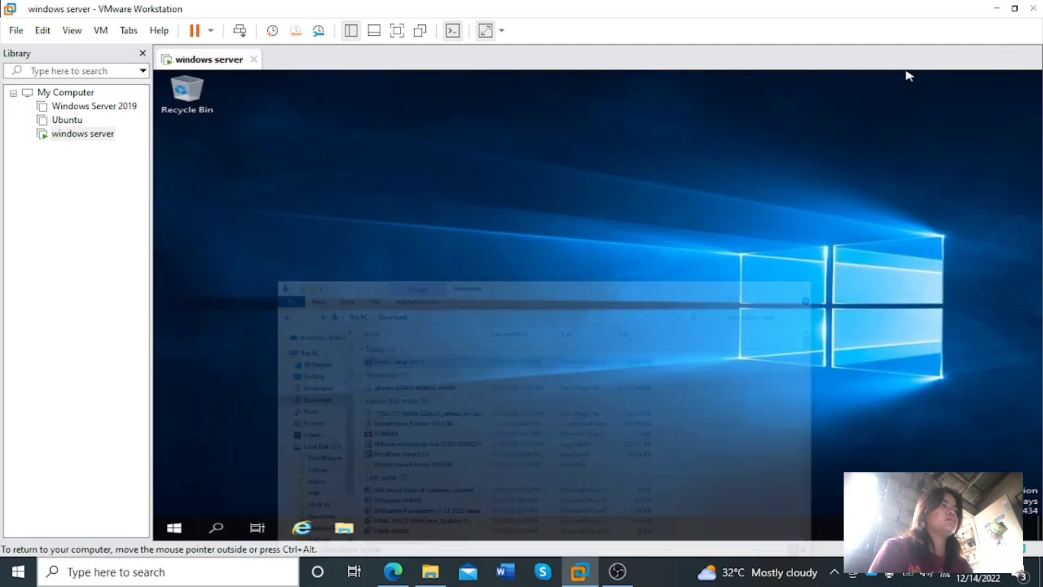
click(913, 73)
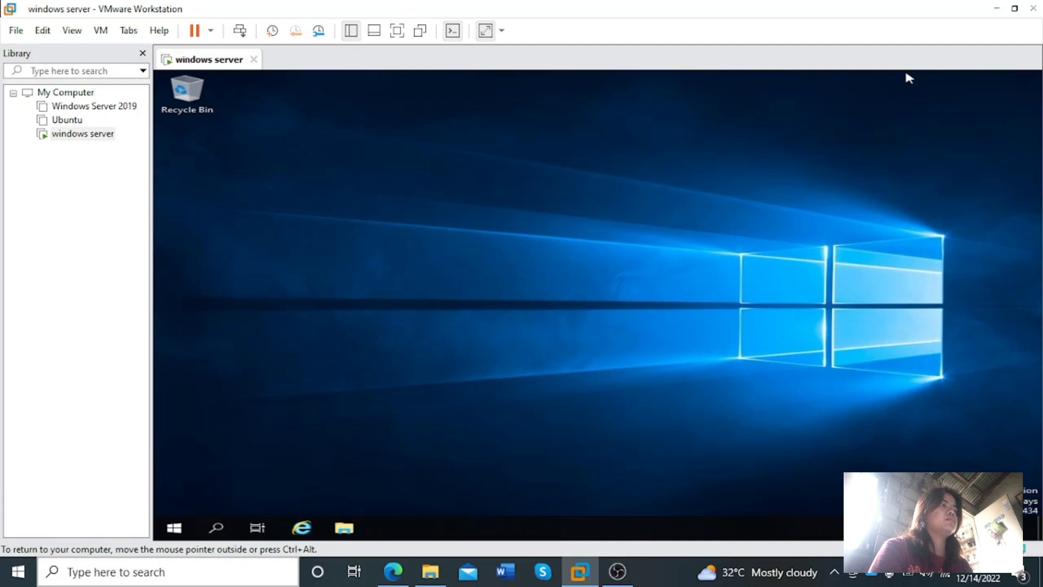
right_click(592, 274)
click(642, 327)
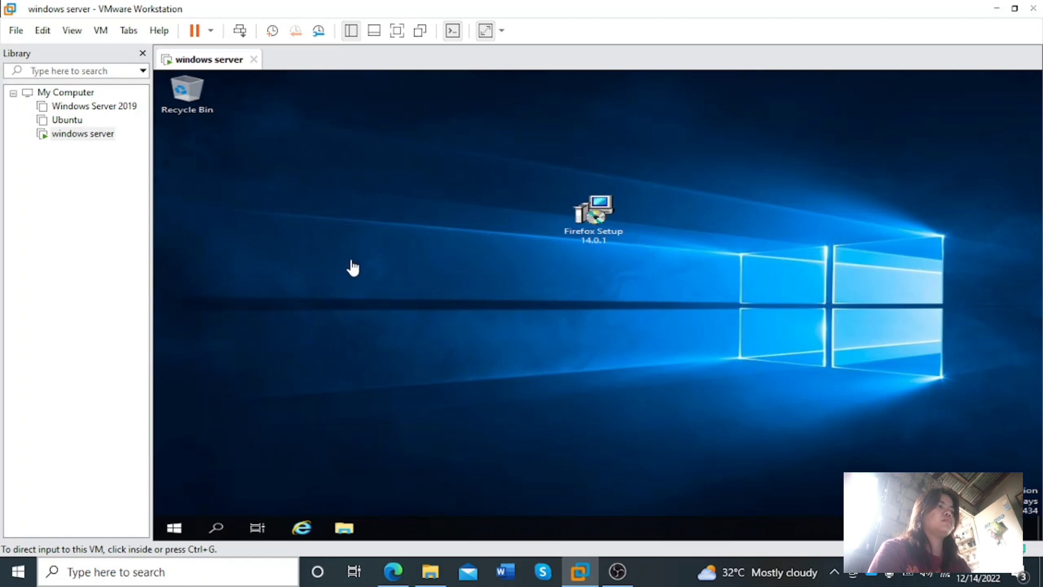
Create a new folder named MSIsetup on the virtual machine's desktop
click(333, 231)
right_click(338, 231)
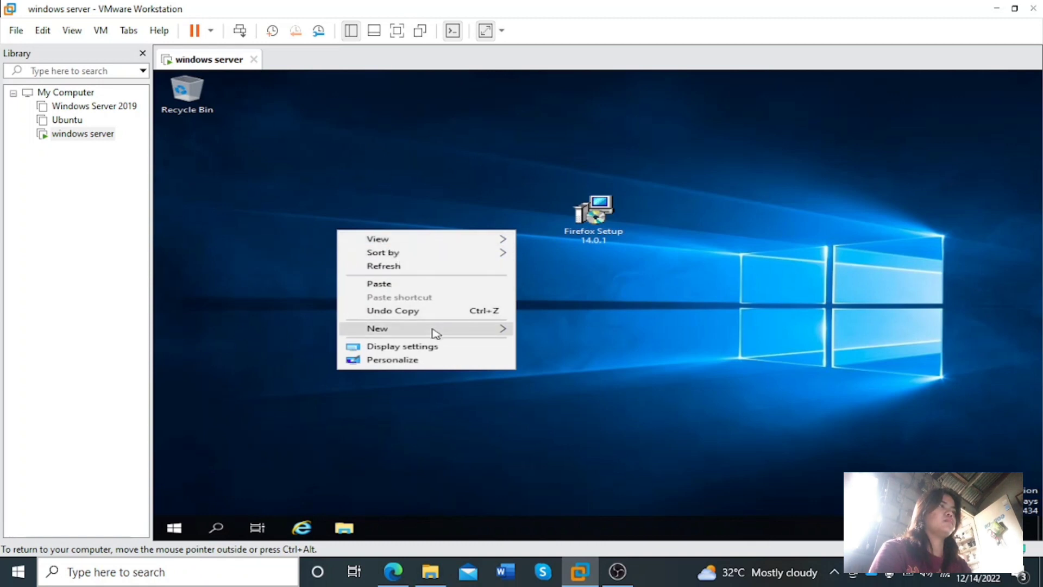
mouse_move(497, 329)
click(534, 333)
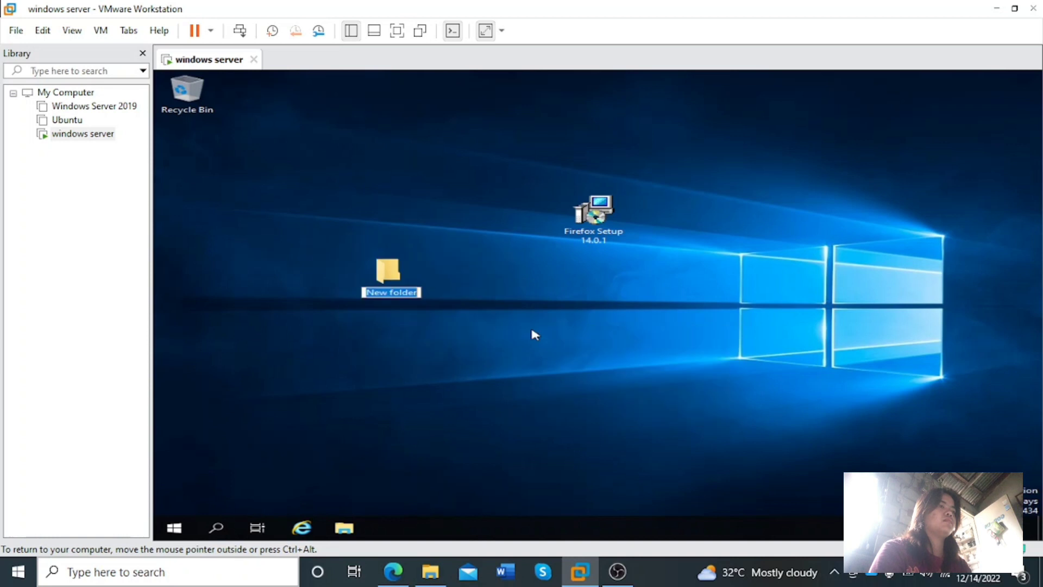
key(BackSpace)
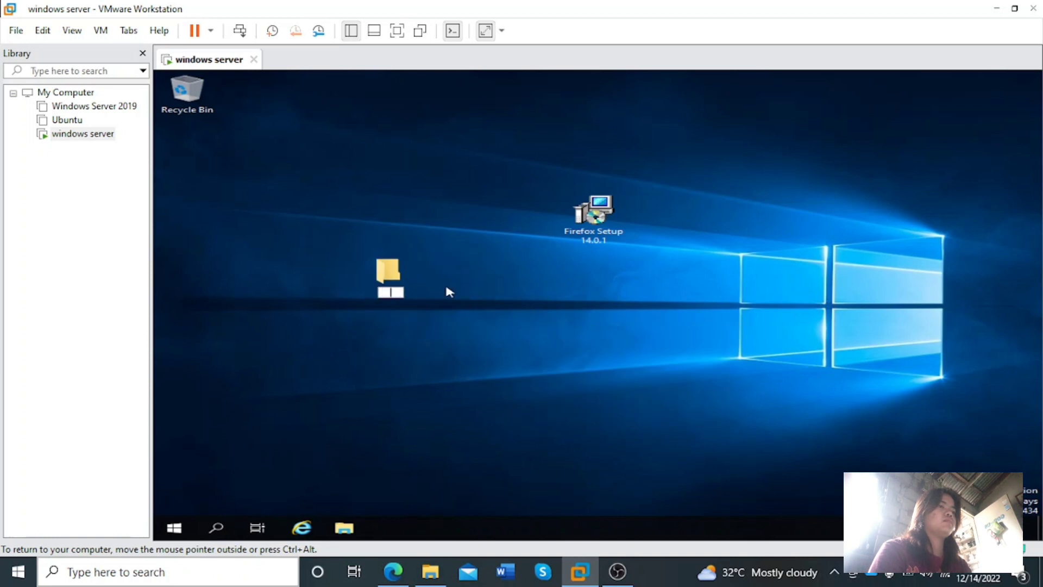
text(M)
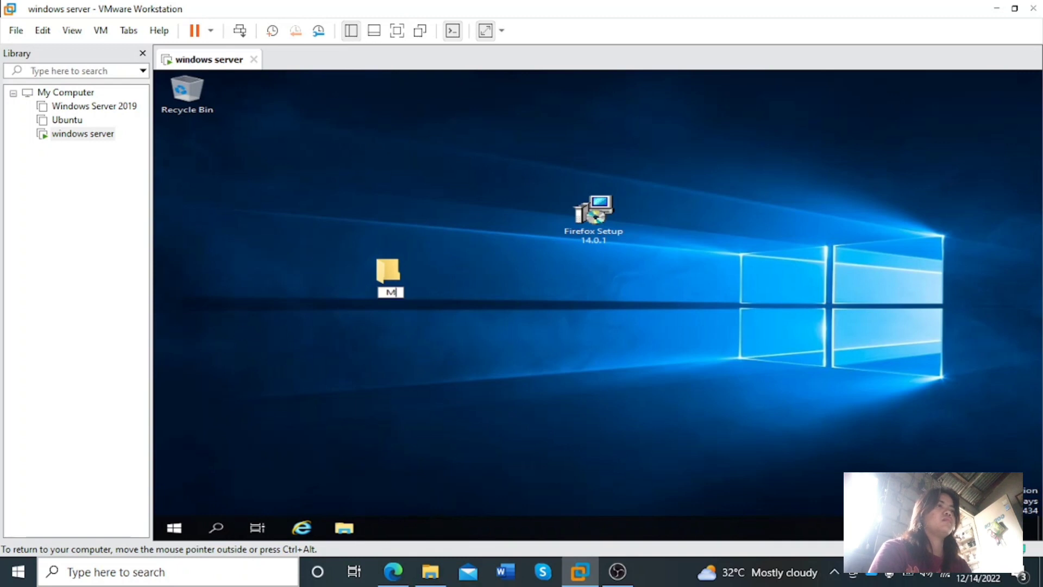
text(sIset)
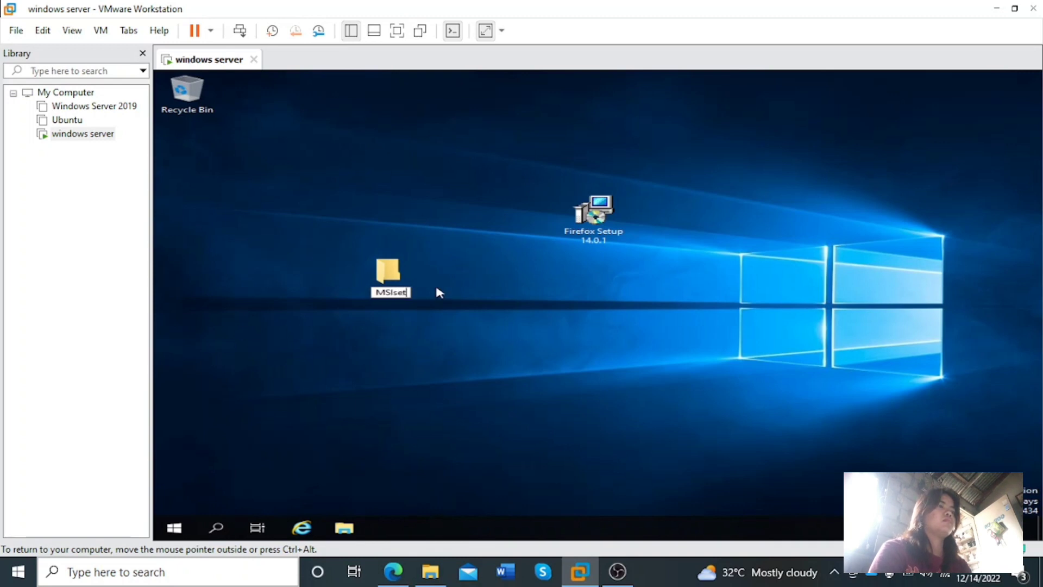
text(up)
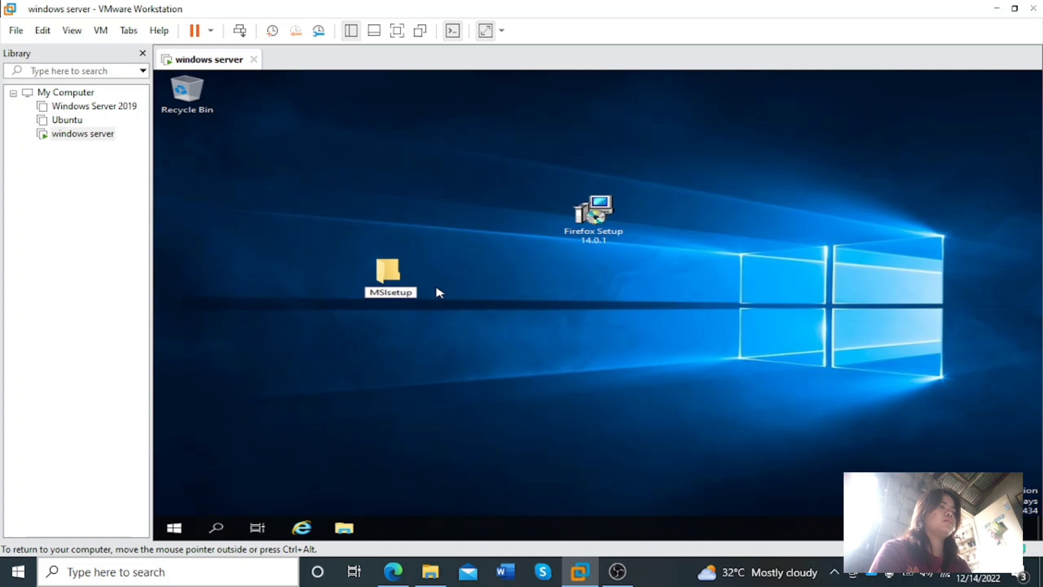
key(Return)
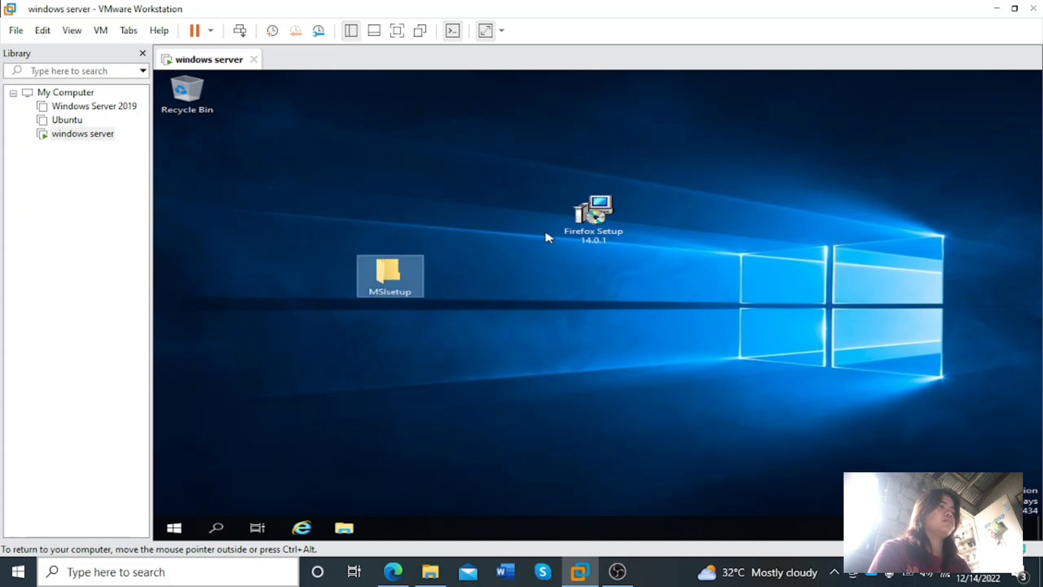
Move Firefox Setup 14.0.1 into the MSIsetup folder and check the folder's contents
drag(597, 223, 404, 276)
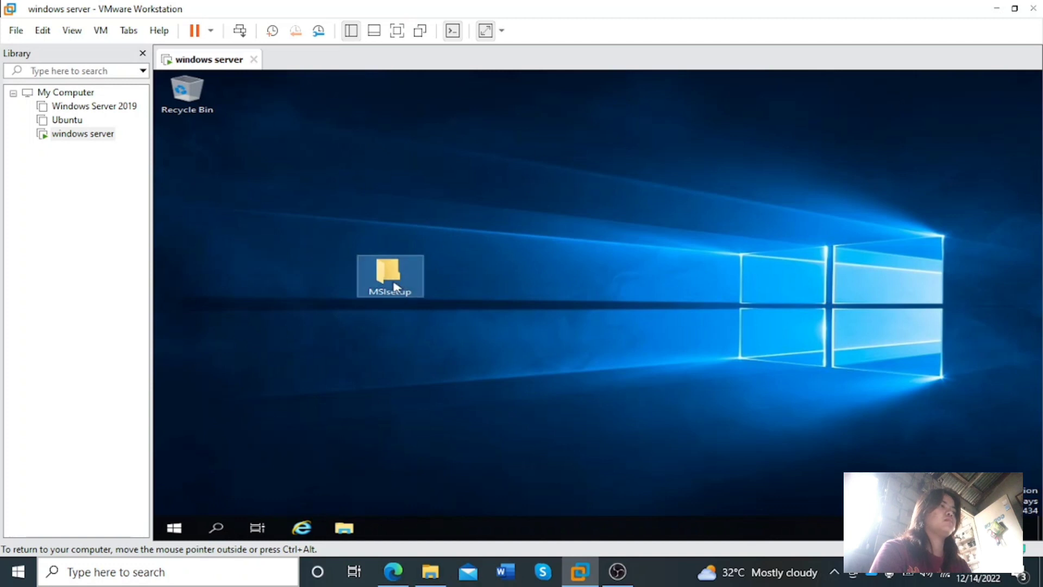
double_click(395, 287)
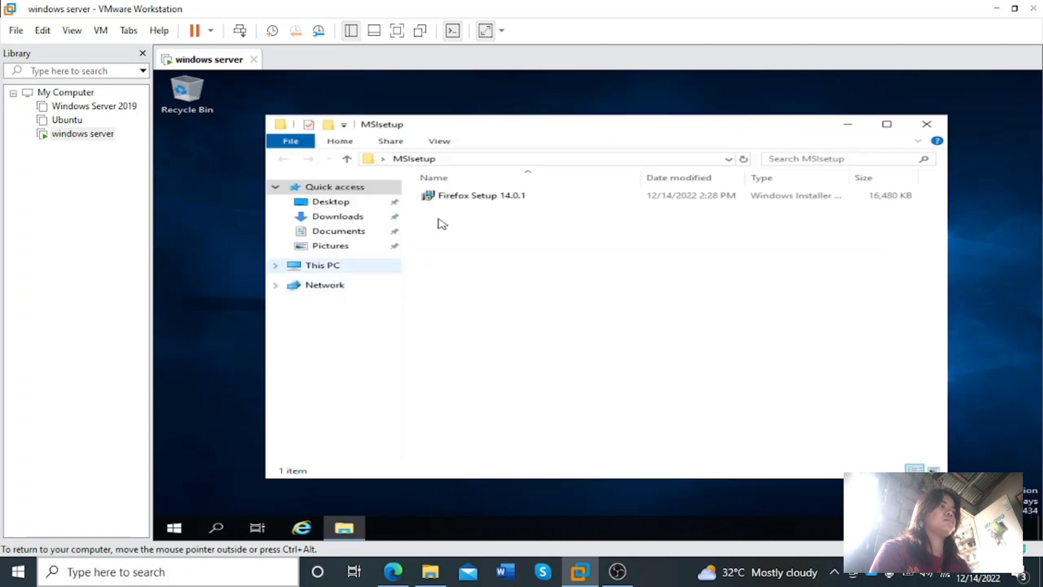
click(924, 125)
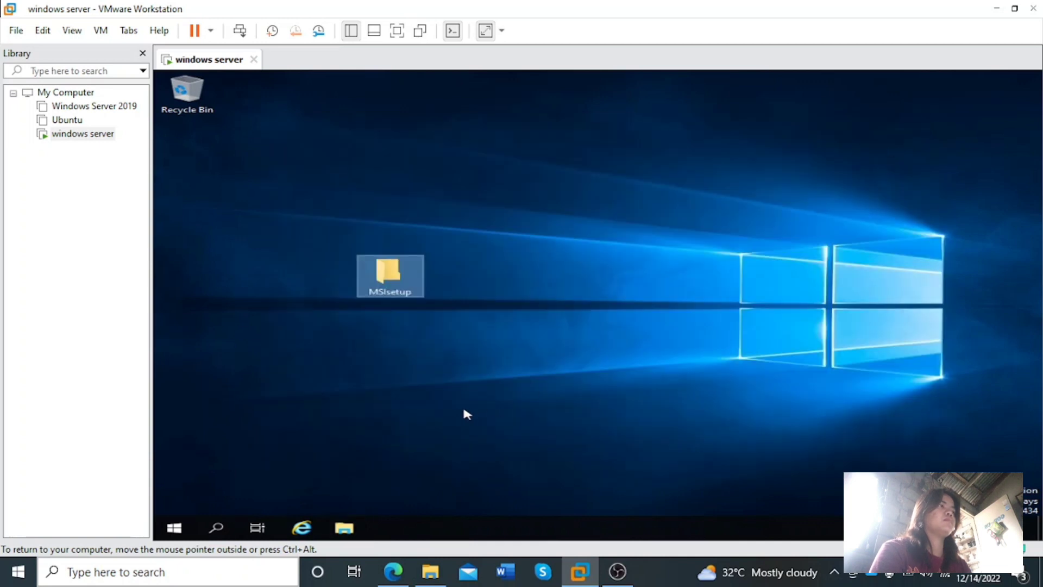
Enable sharing of the MSIsetup folder in its Advanced Sharing properties
right_click(396, 292)
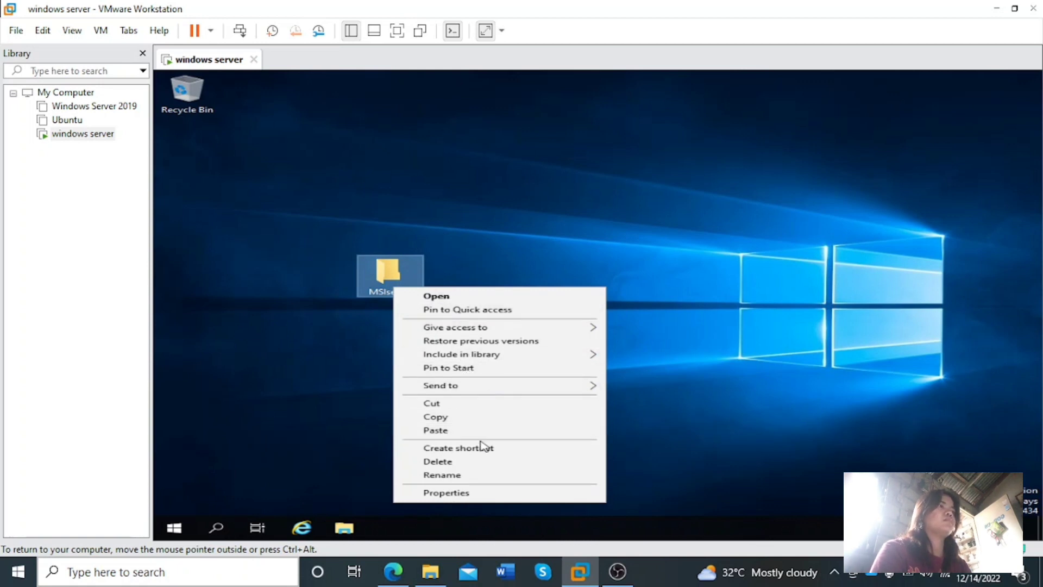
click(460, 494)
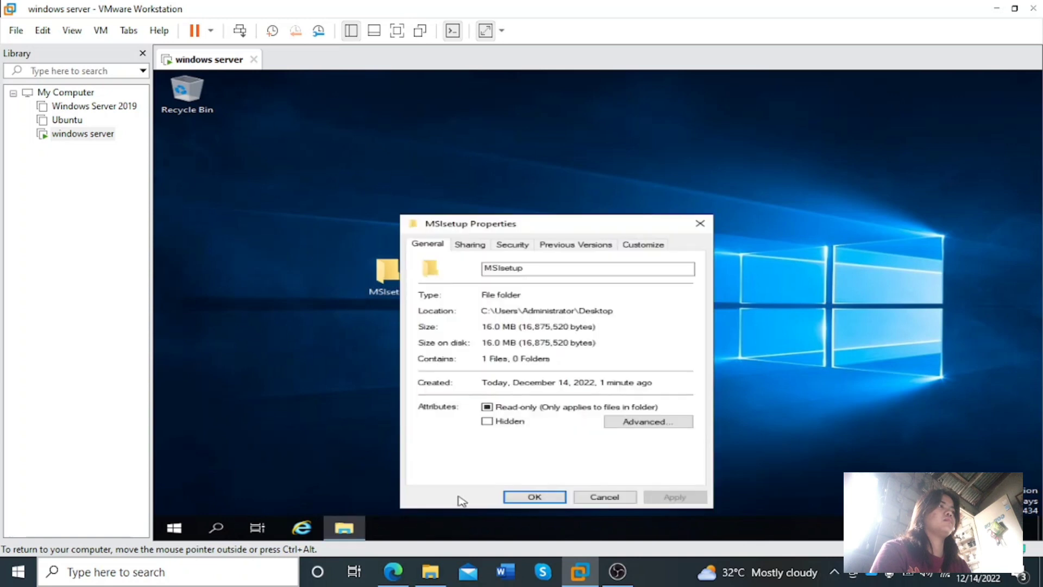
click(470, 244)
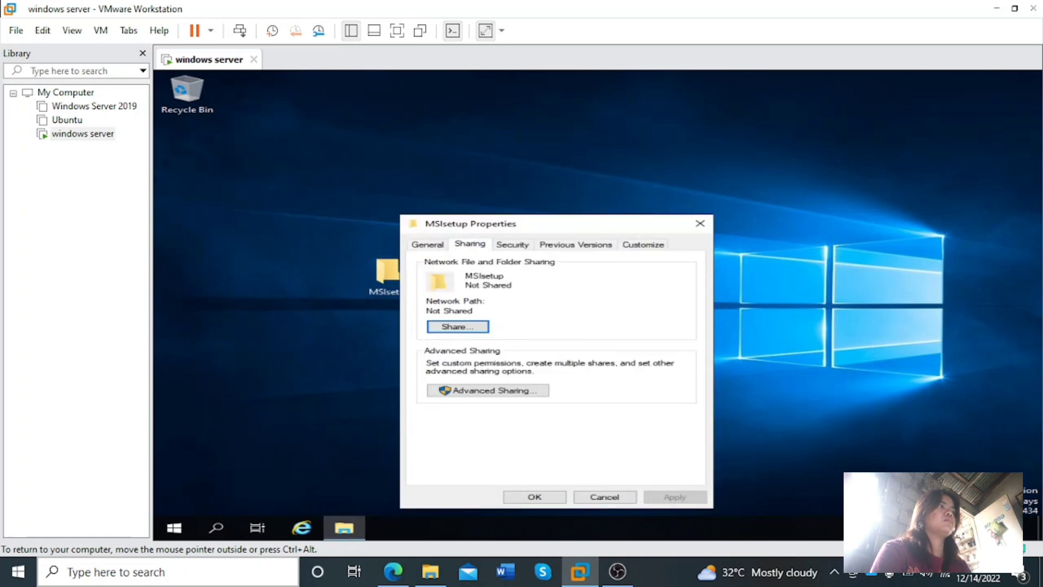
click(478, 390)
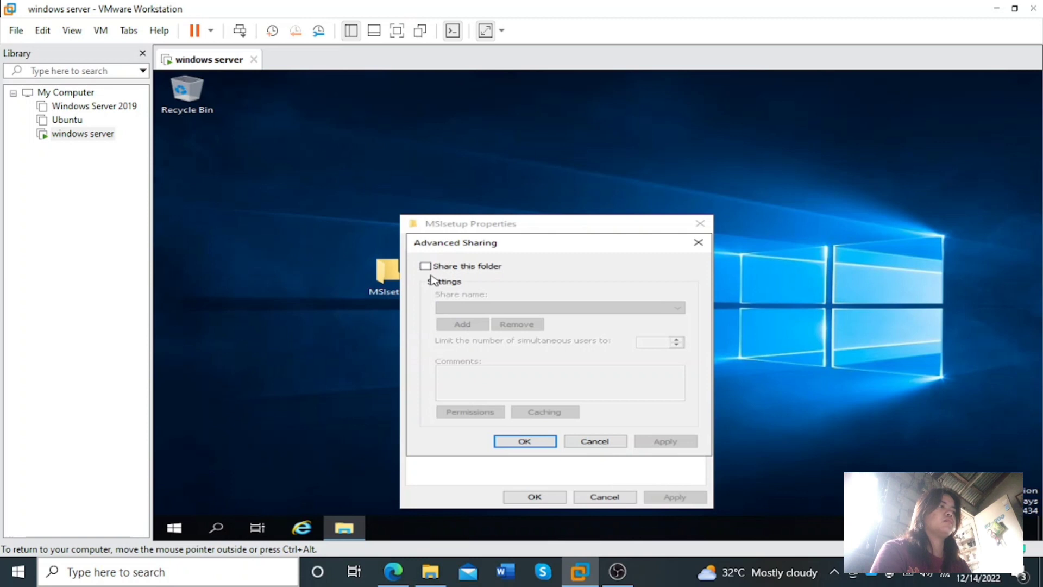
click(426, 267)
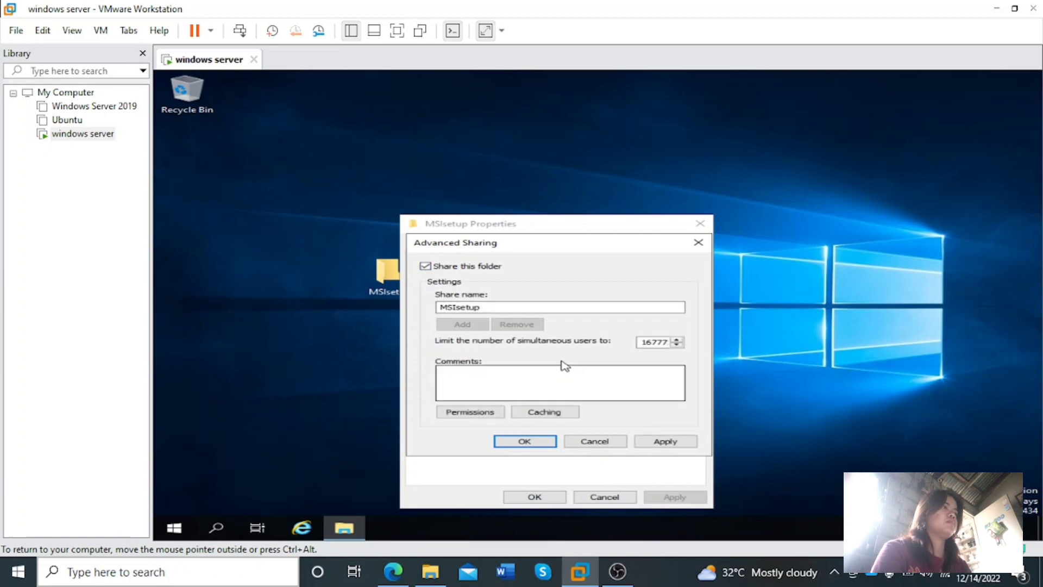
Set the share name to MSIsetup$, apply the sharing settings, and select the folder's network path before closing its properties
click(483, 308)
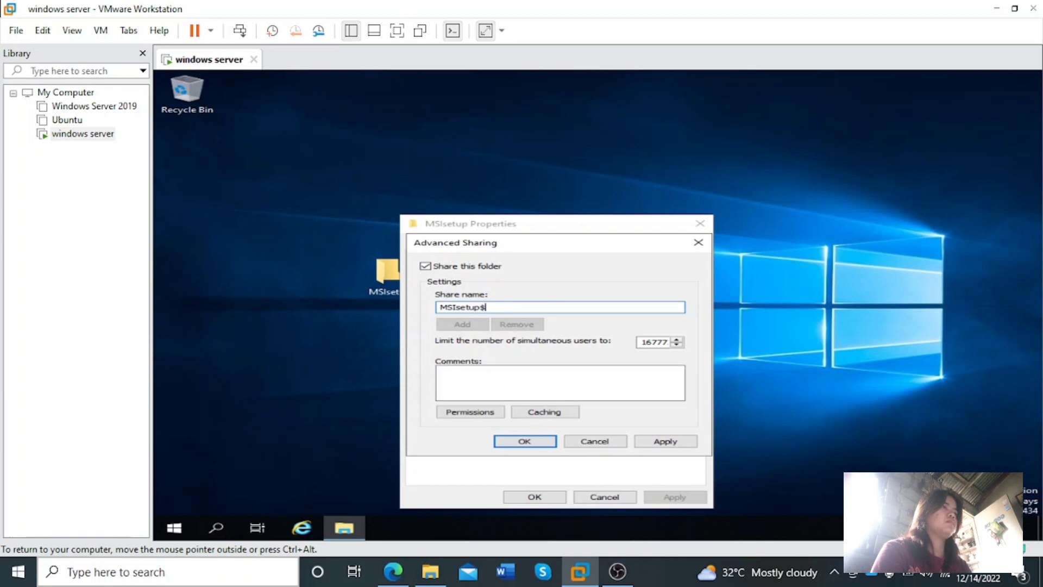
click(652, 443)
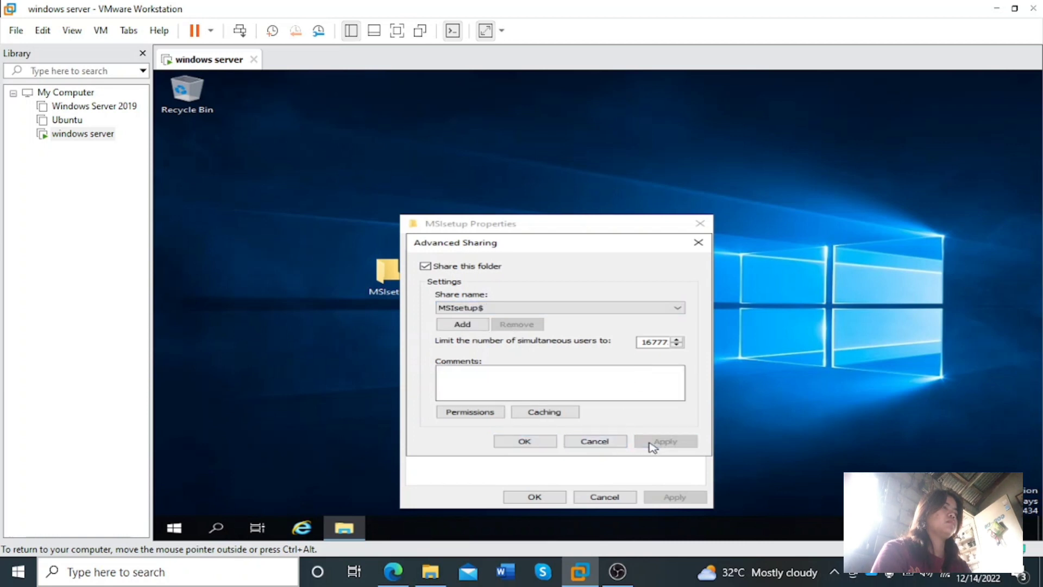
click(532, 442)
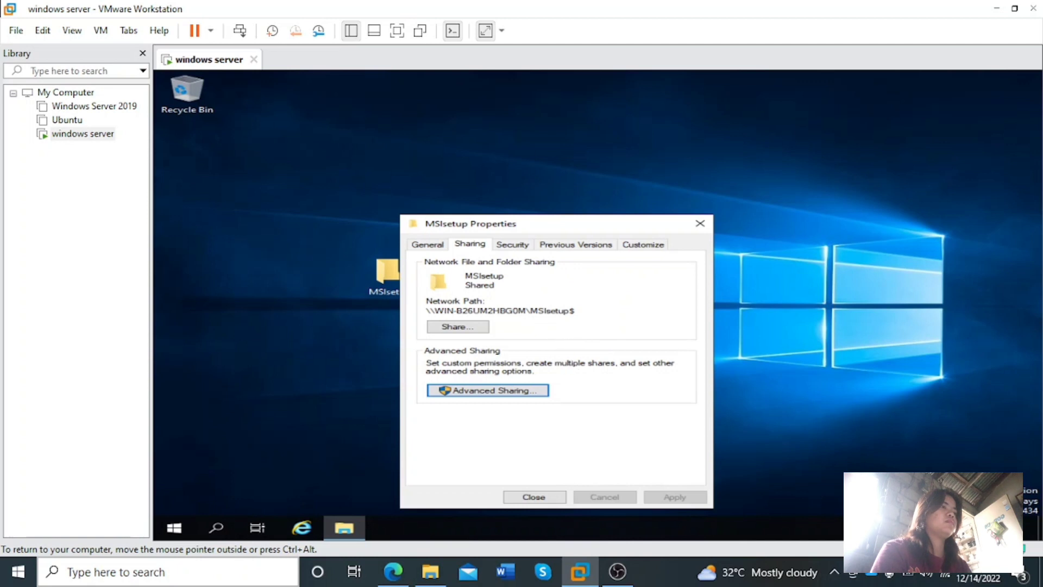
drag(576, 311, 427, 314)
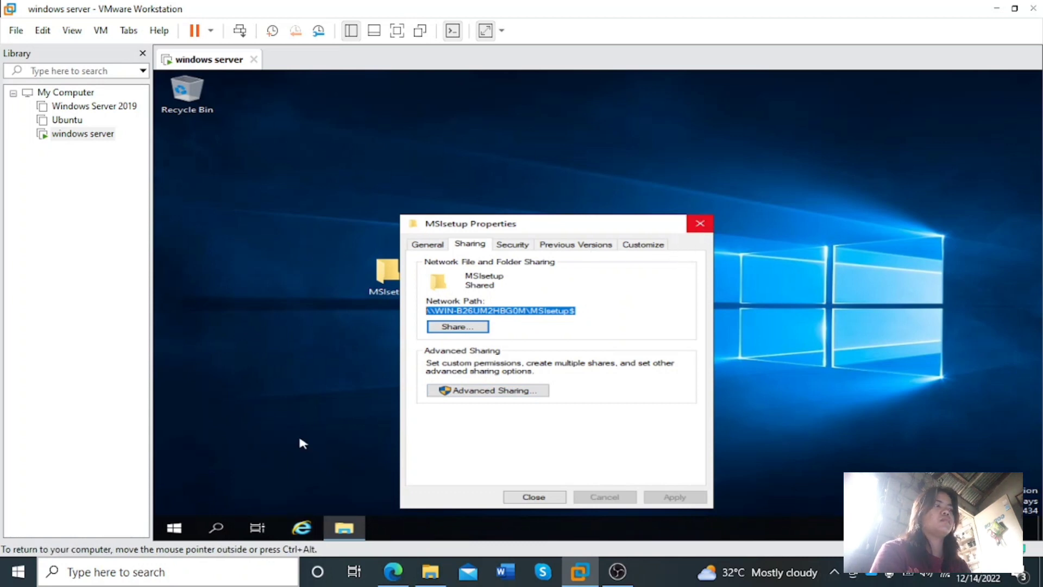
click(700, 224)
Search for "server" in the virtual machine and open Server Manager
click(217, 528)
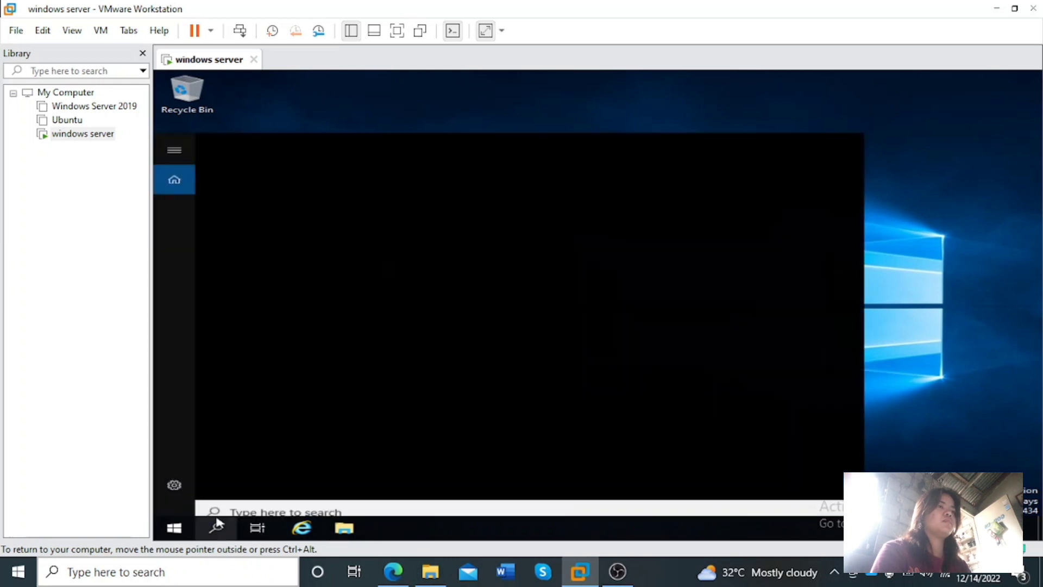
text(ser)
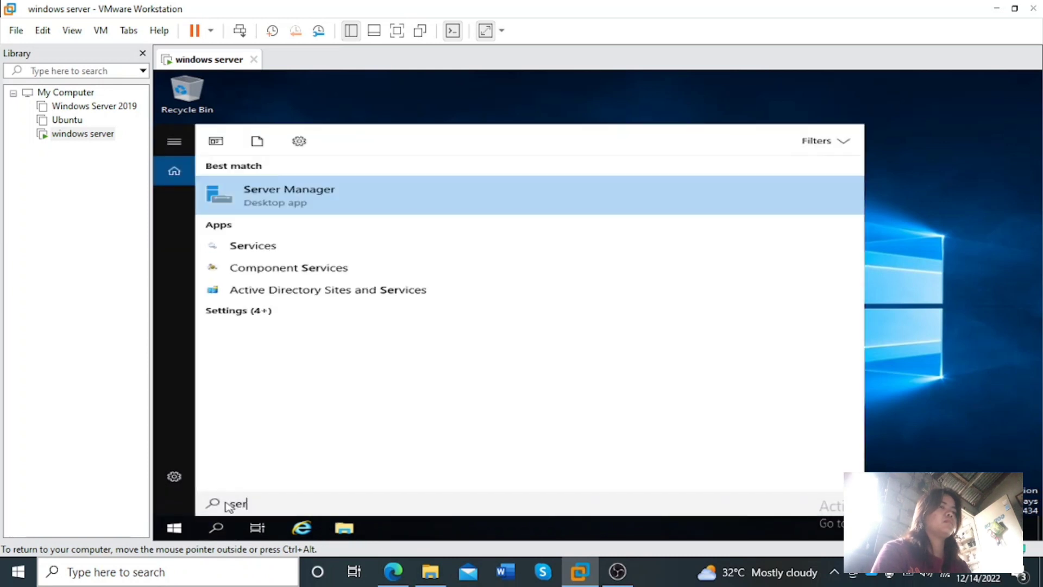
text(ver)
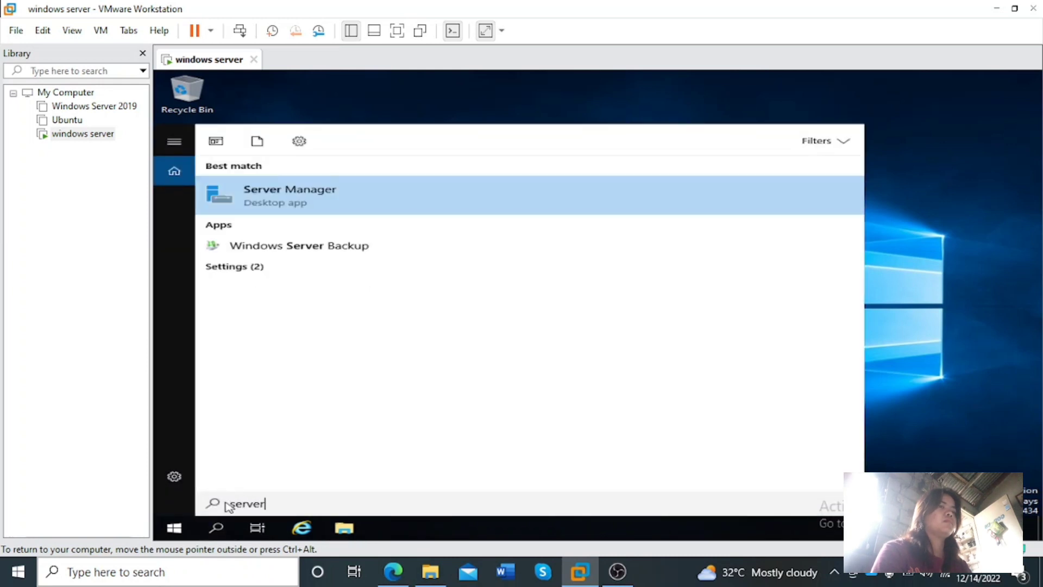
click(342, 202)
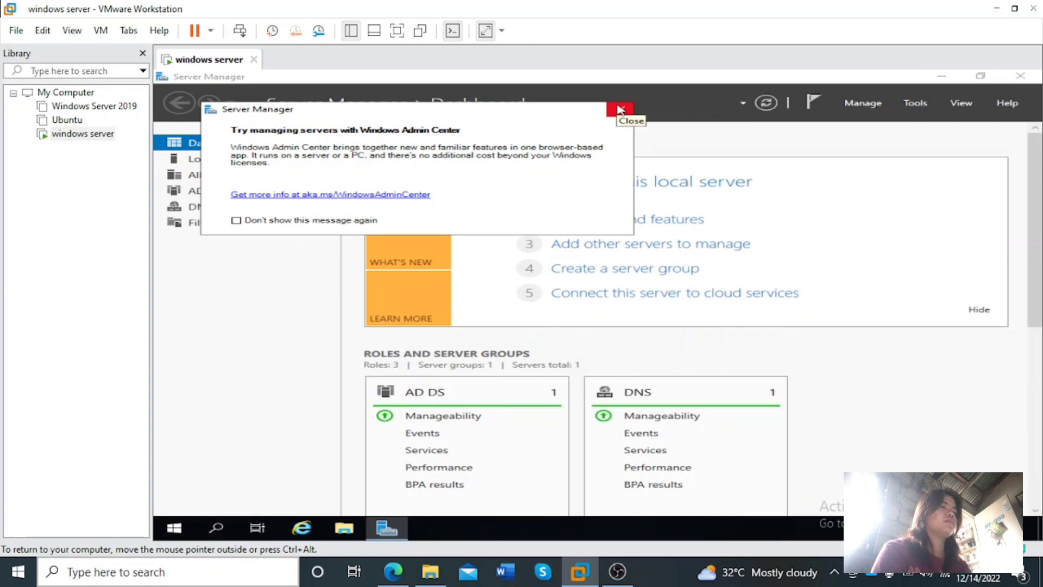
Dismiss the Windows Admin Center message and open Group Policy Management from Server Manager
click(619, 110)
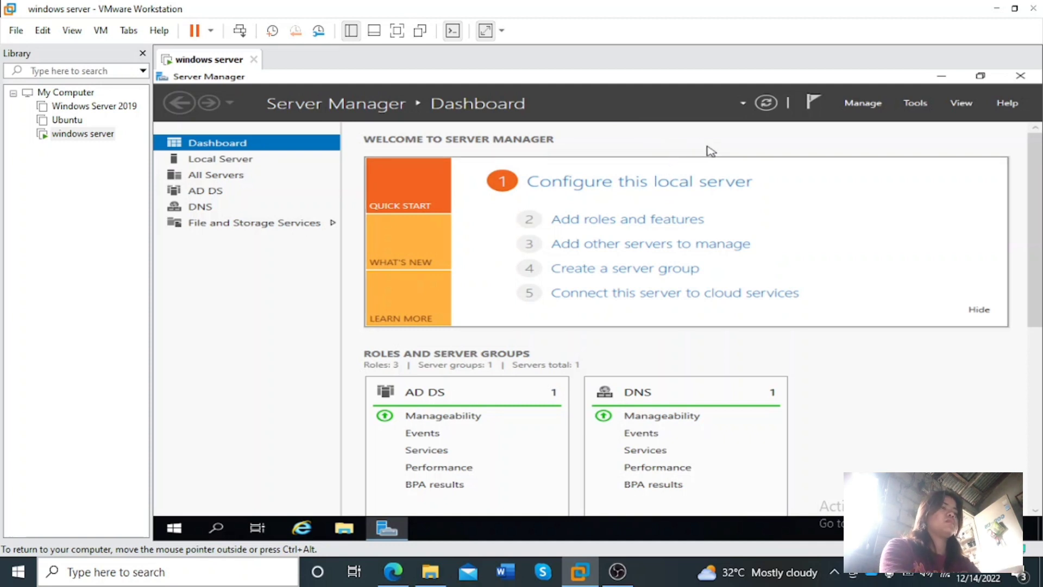
click(916, 105)
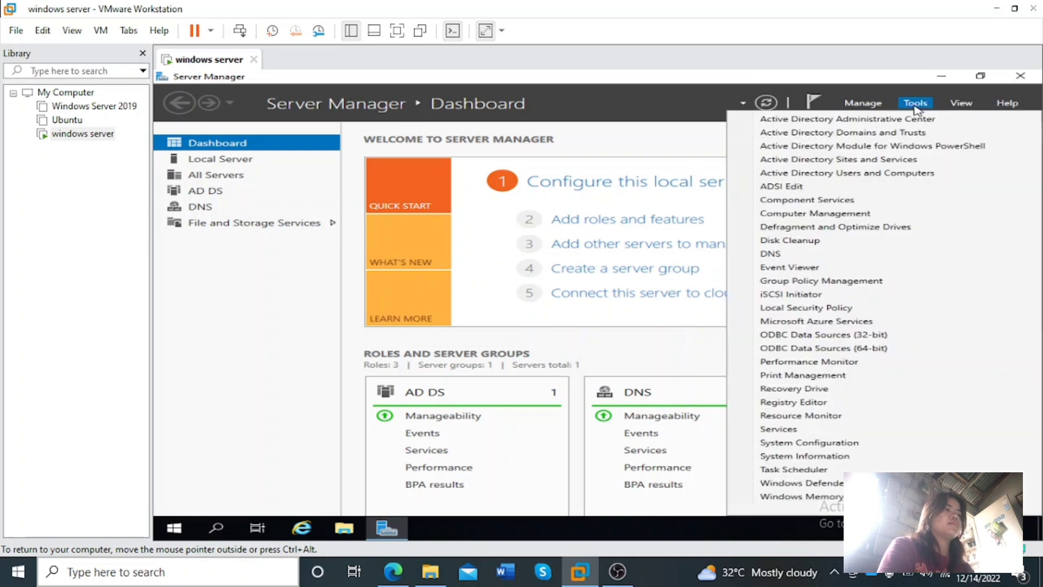
click(769, 281)
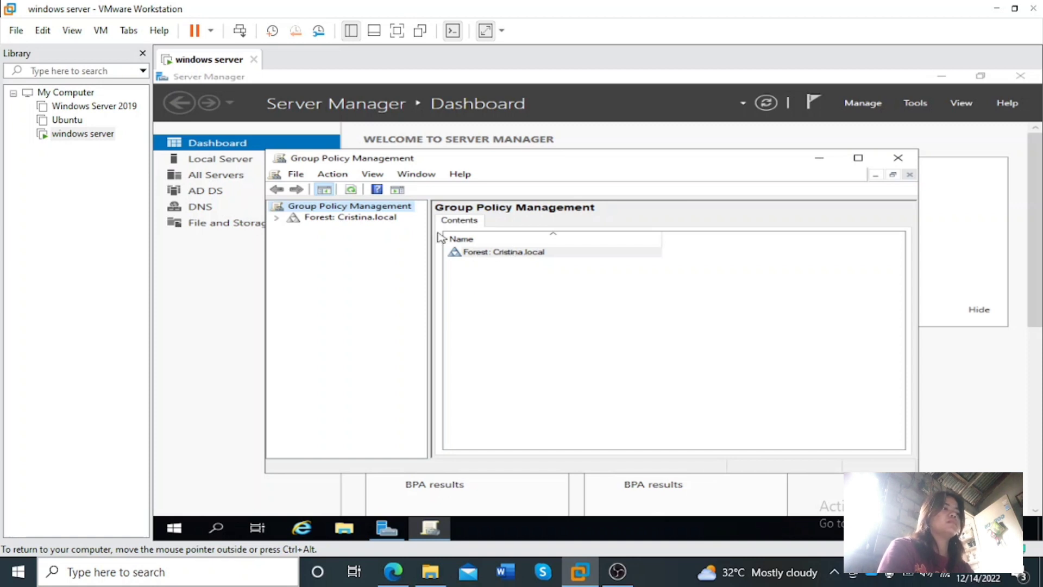
Expand the forest and its Domains container, and select the local domain
click(277, 217)
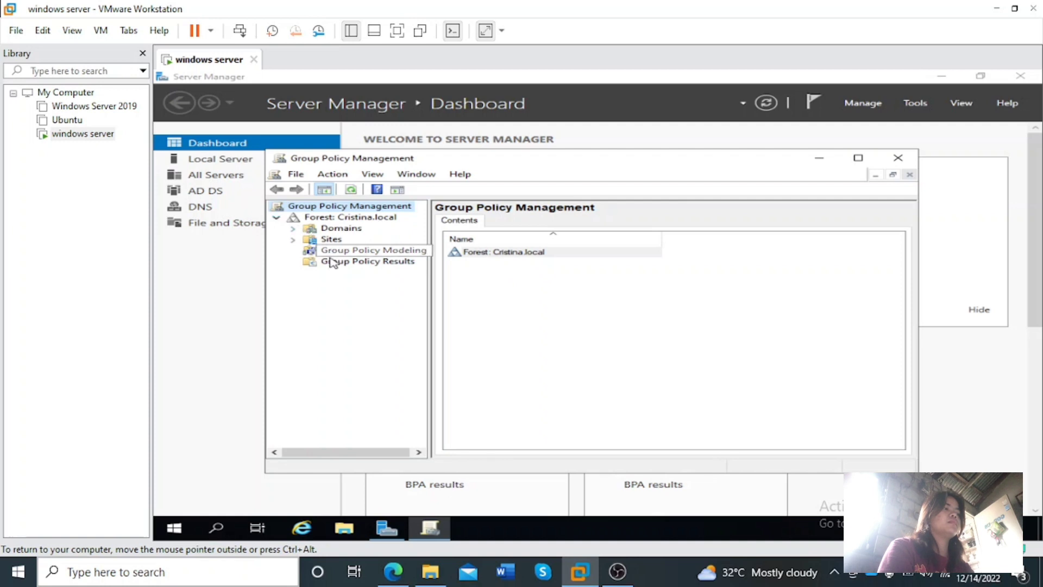
click(342, 229)
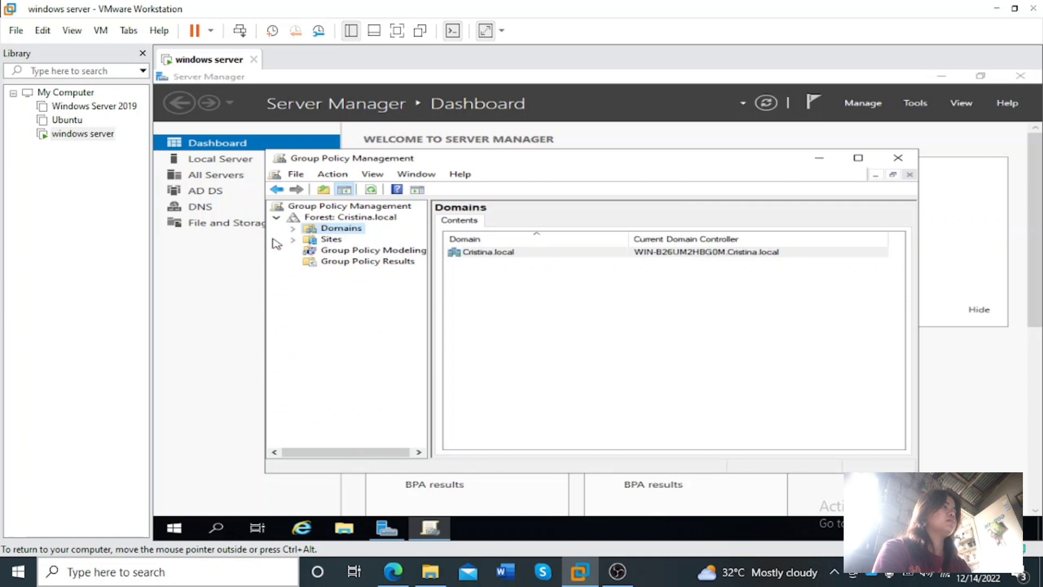
click(293, 229)
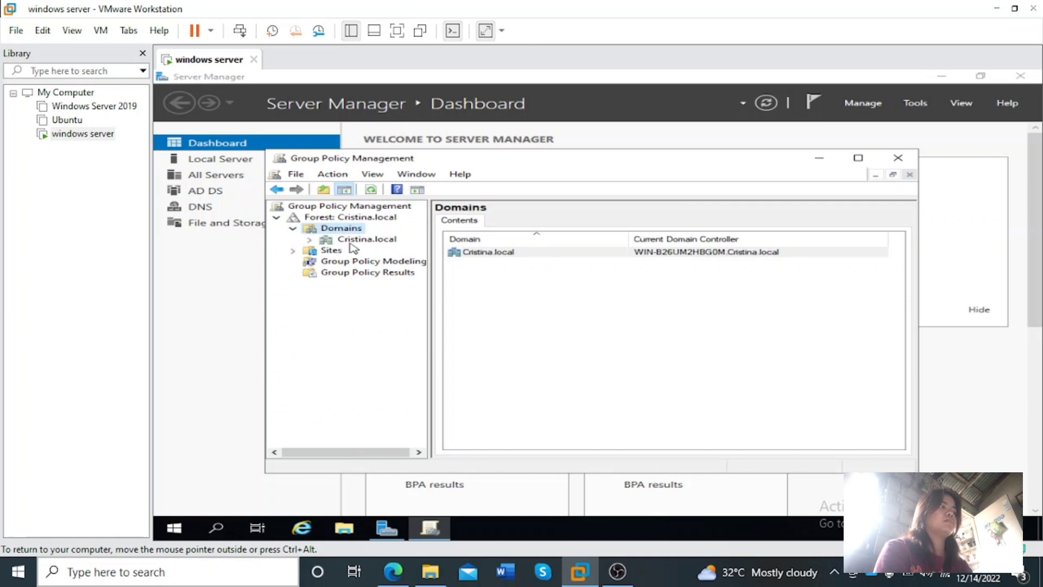
click(329, 242)
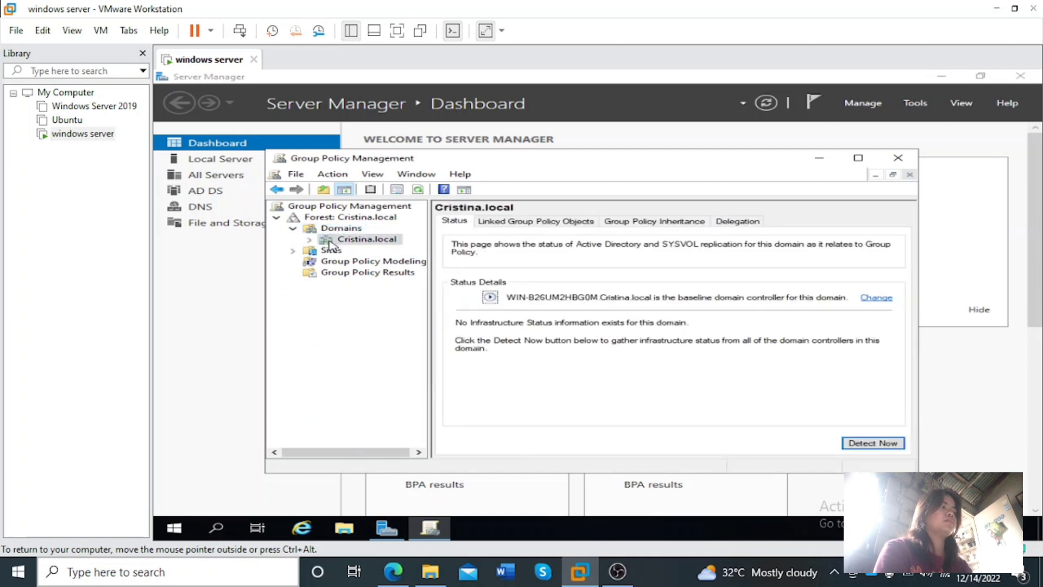
Examine the commands for the domain, Domains container and forest, and the contents of Group Policy Results and Group Policy Modeling
right_click(330, 243)
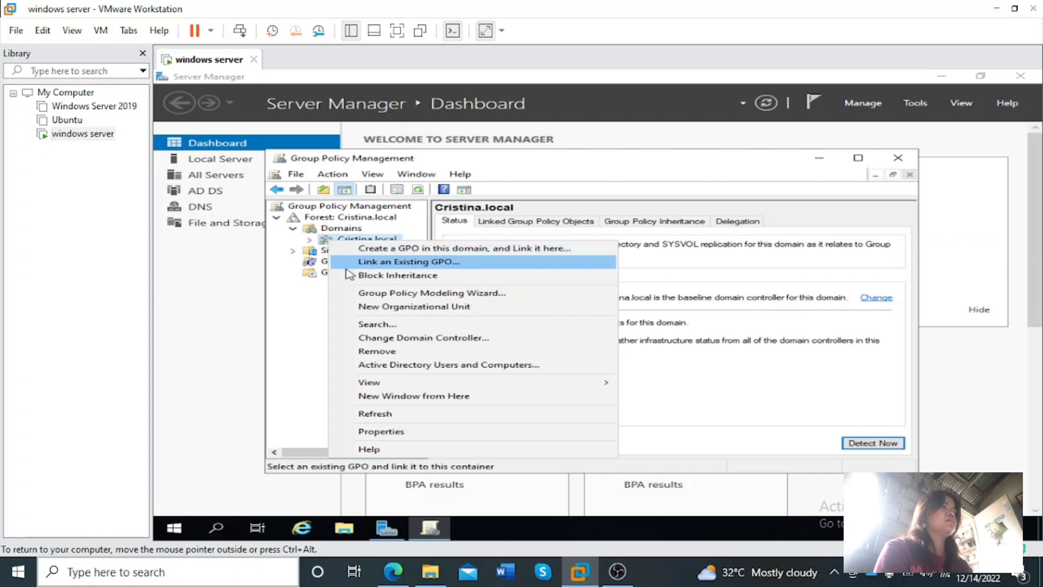
click(308, 239)
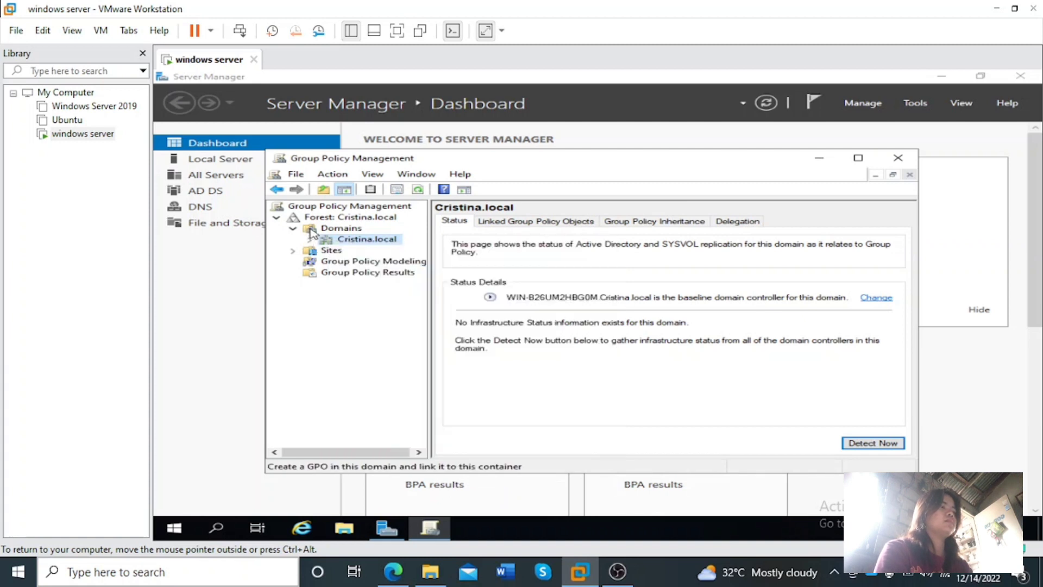
right_click(310, 228)
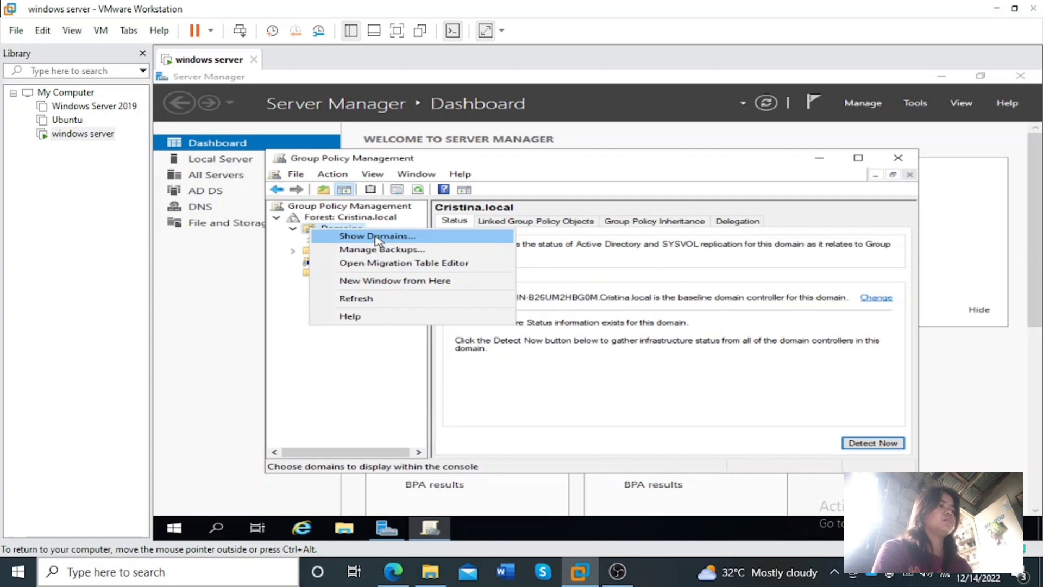
click(303, 220)
right_click(305, 223)
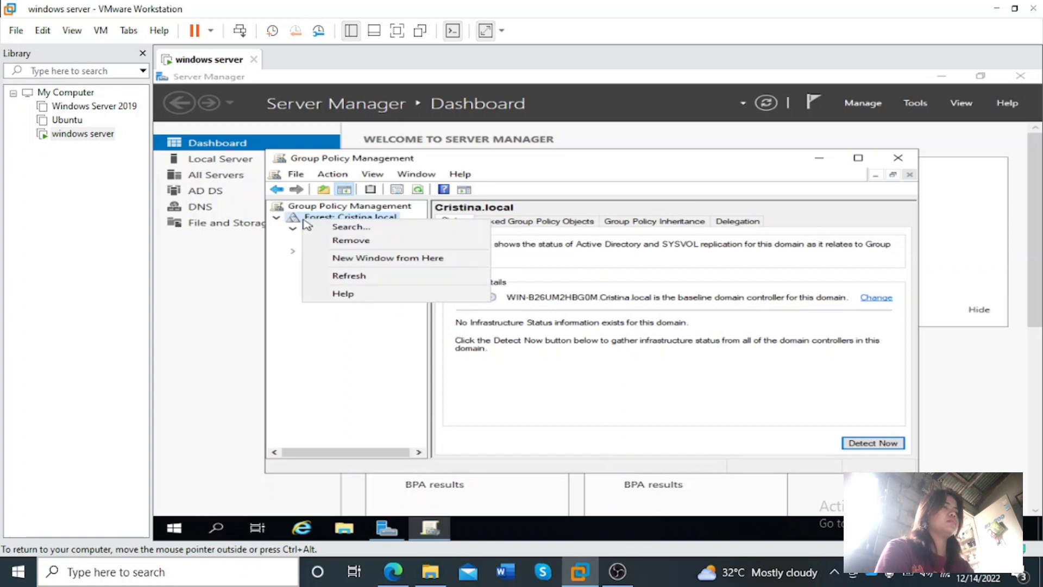
click(277, 293)
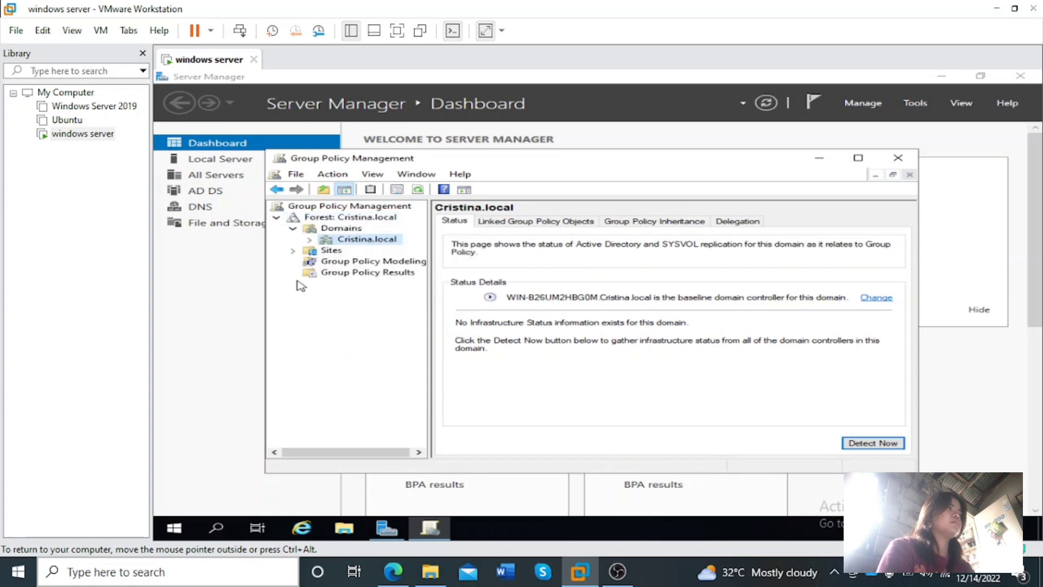
click(338, 230)
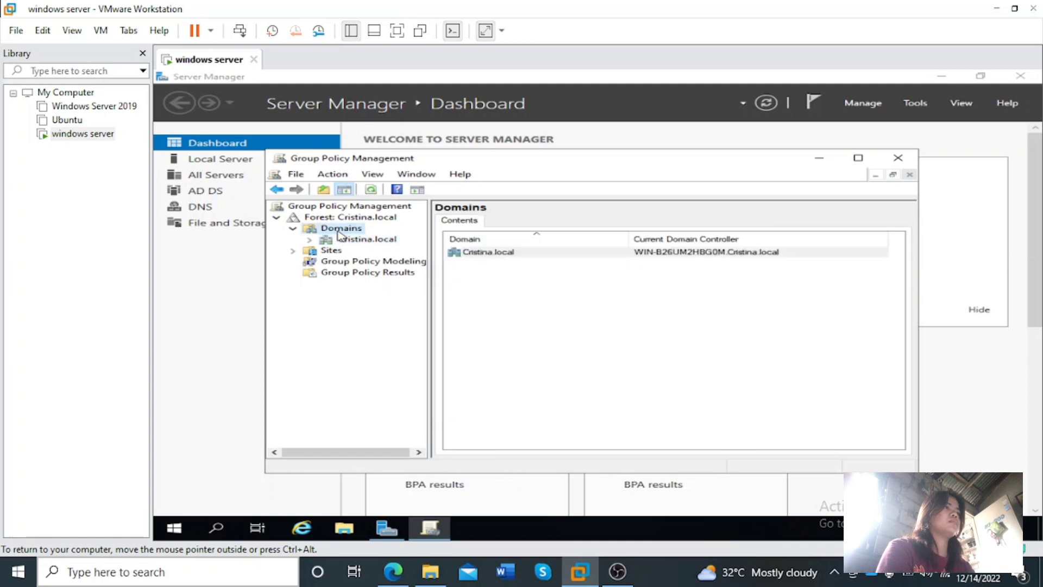
right_click(340, 235)
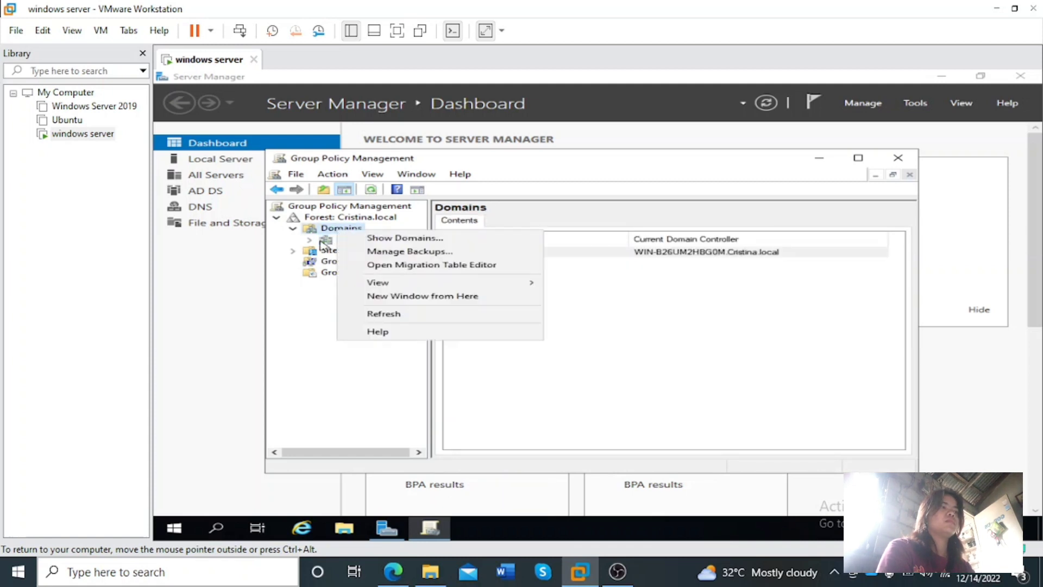
click(320, 241)
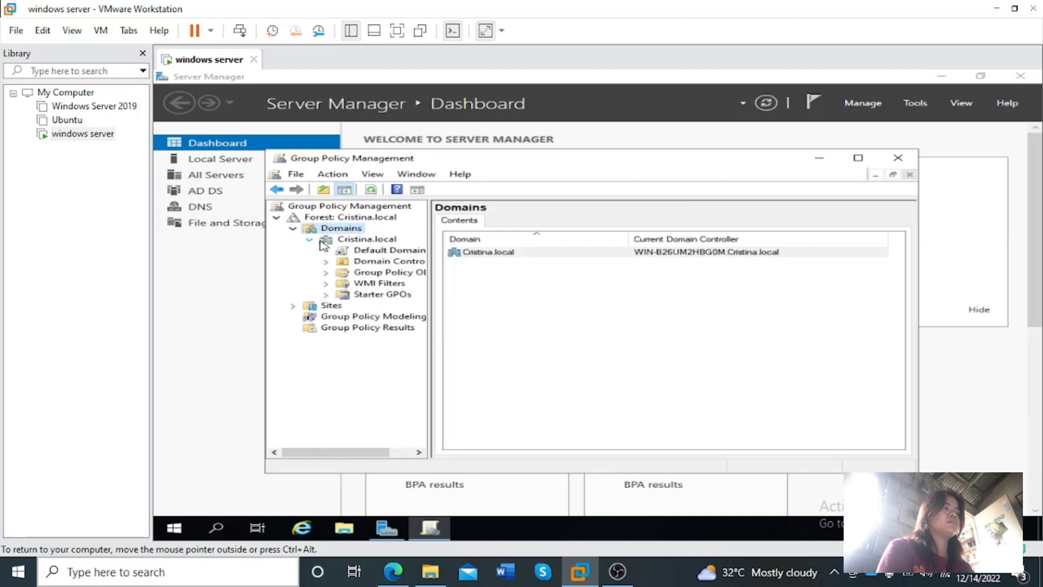
click(309, 240)
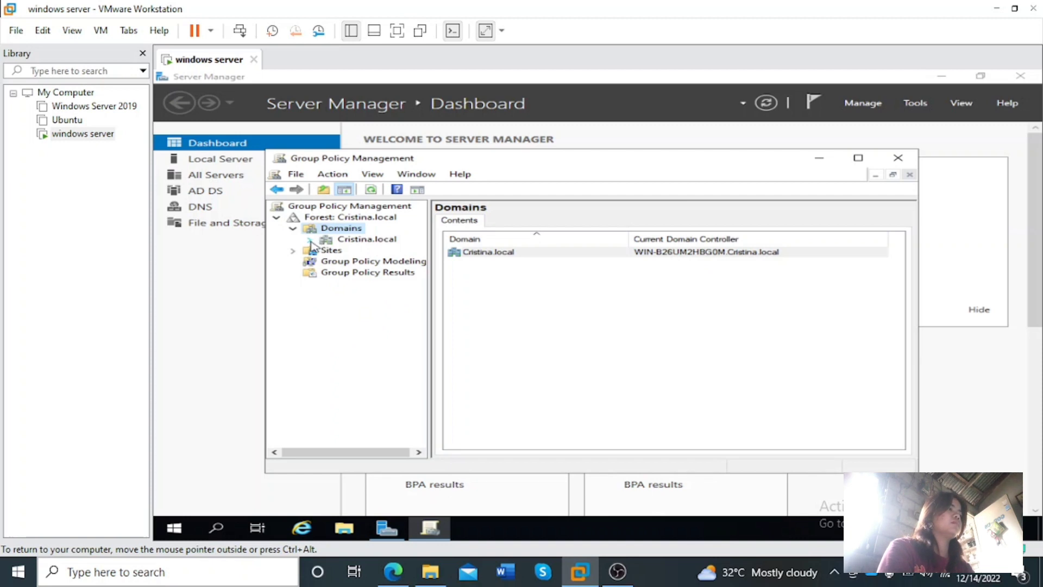
click(332, 274)
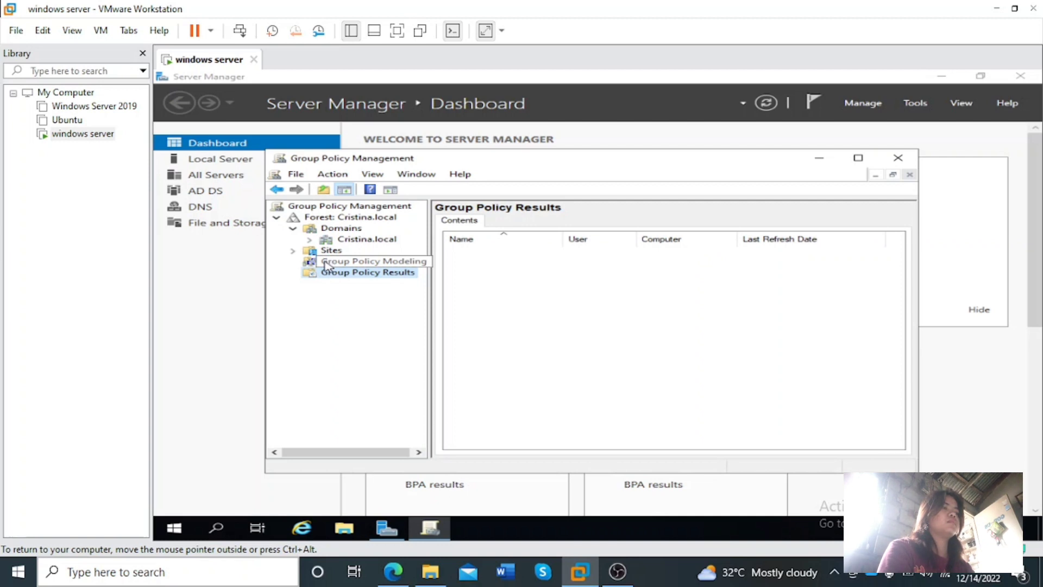
click(325, 264)
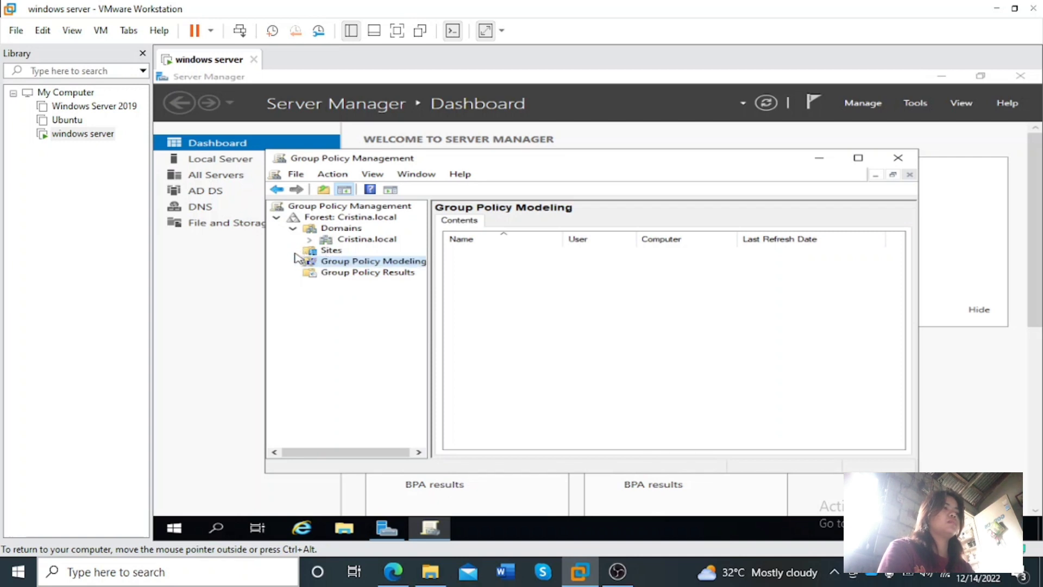
Create a new GPO named FireFox under the domain's Group Policy Objects, with no source starter GPO
click(310, 239)
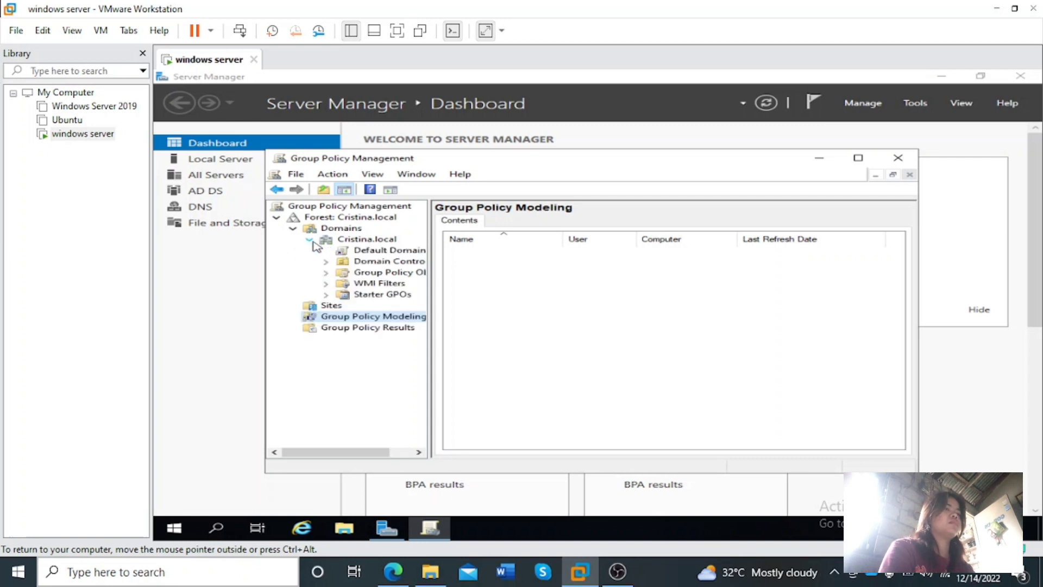
right_click(360, 277)
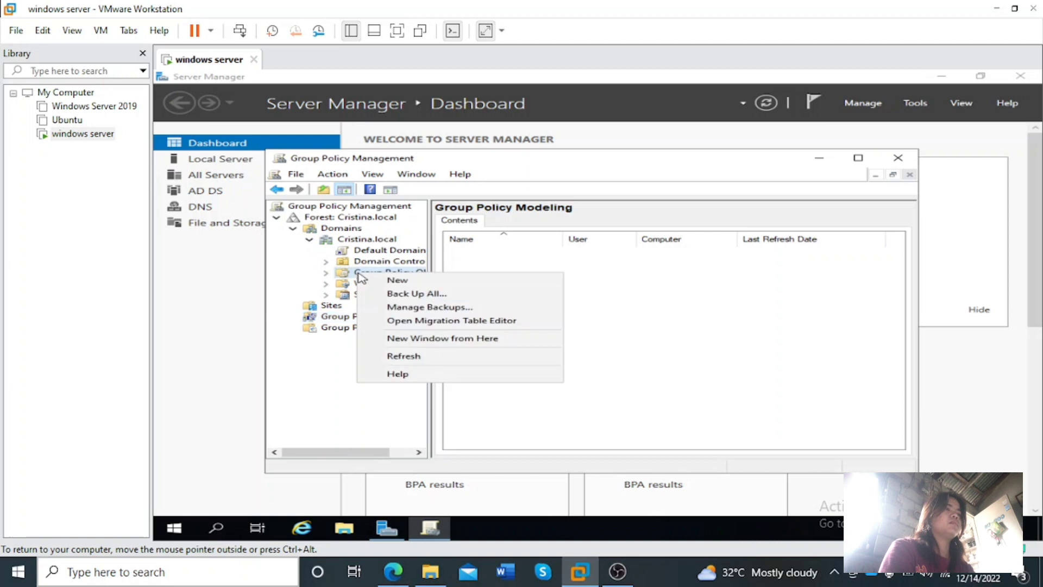
click(433, 283)
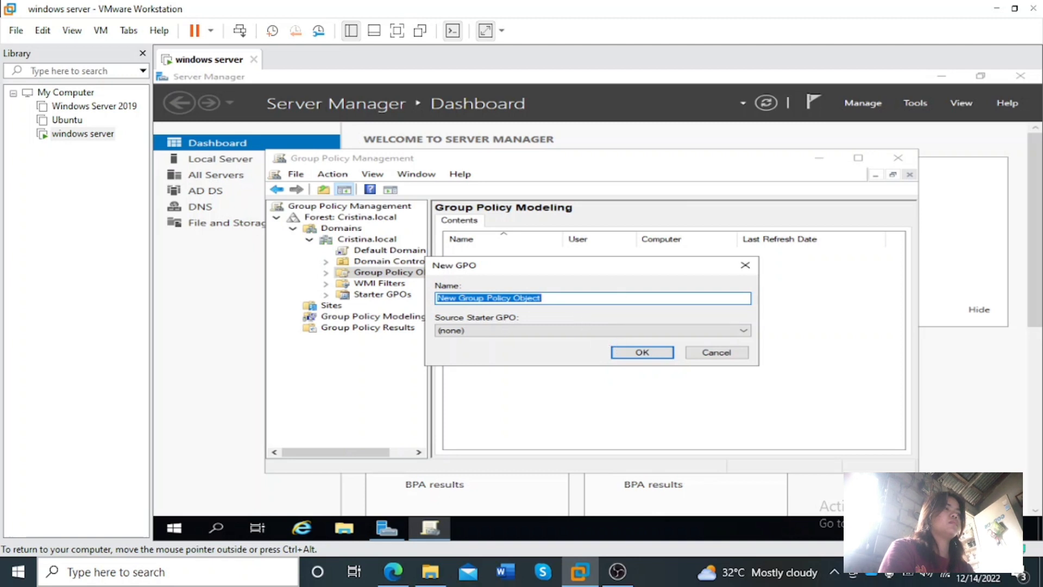
click(542, 298)
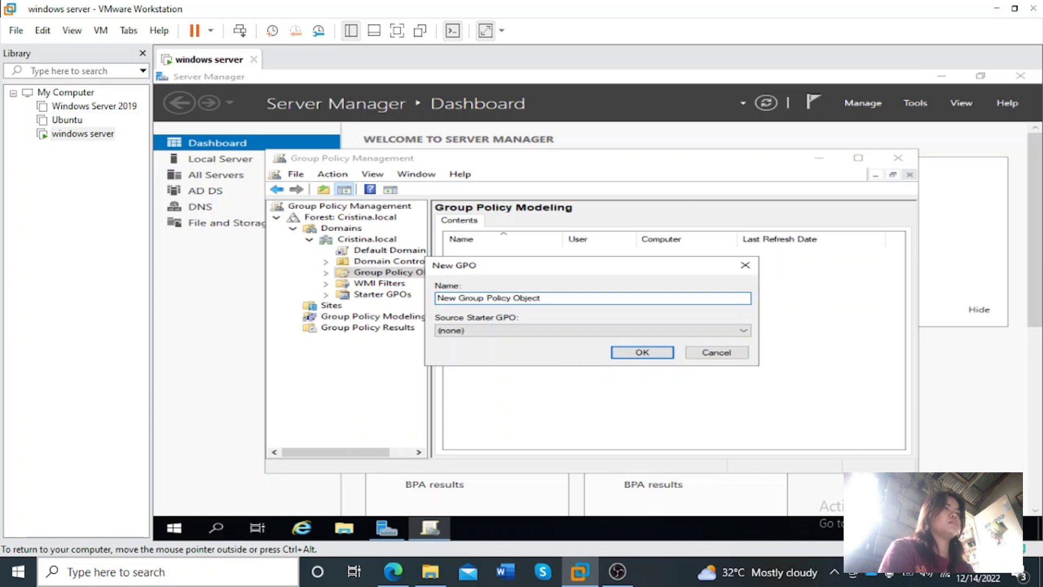
key(BackSpace)
key(BackSpace)
key(BackSpace)
key(BackSpace)
key(BackSpace)
key(BackSpace)
key(BackSpace)
key(BackSpace)
key(BackSpace)
key(BackSpace)
key(BackSpace)
key(BackSpace)
key(BackSpace)
key(BackSpace)
key(BackSpace)
key(BackSpace)
key(BackSpace)
key(BackSpace)
key(BackSpace)
key(BackSpace)
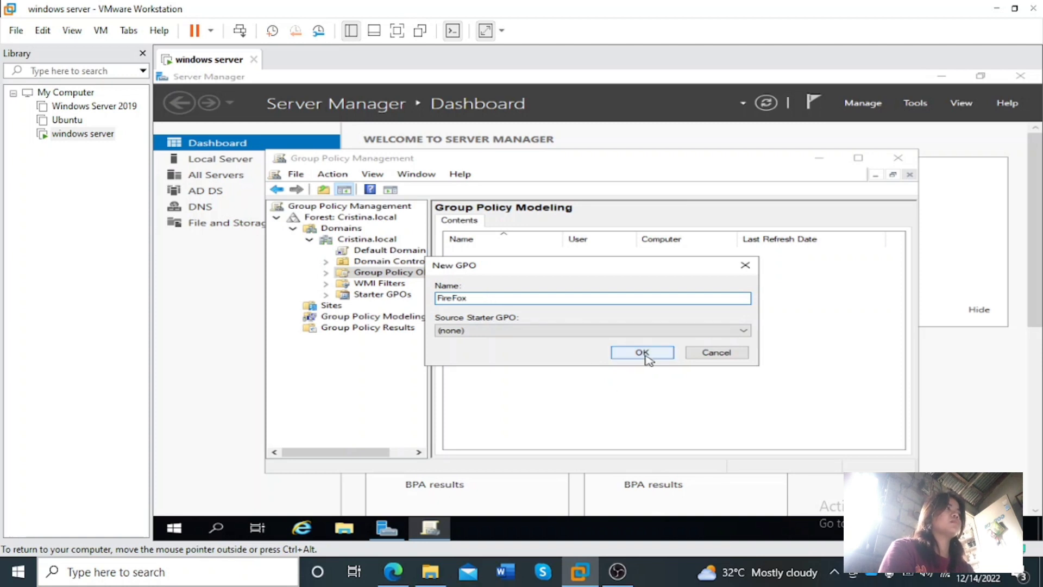
click(642, 352)
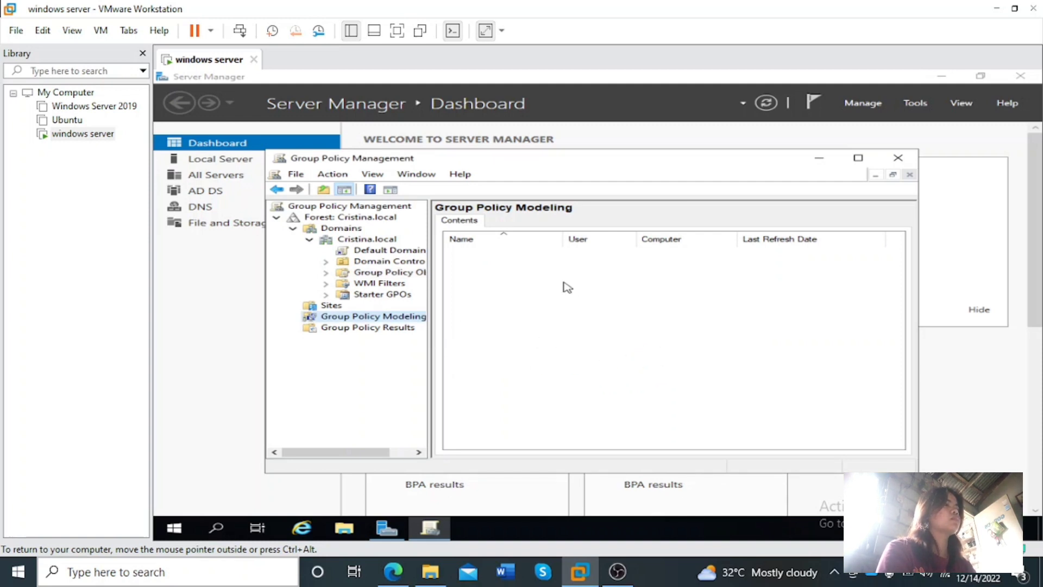
Expand Group Policy Objects and open the FireFox GPO for editing
click(326, 272)
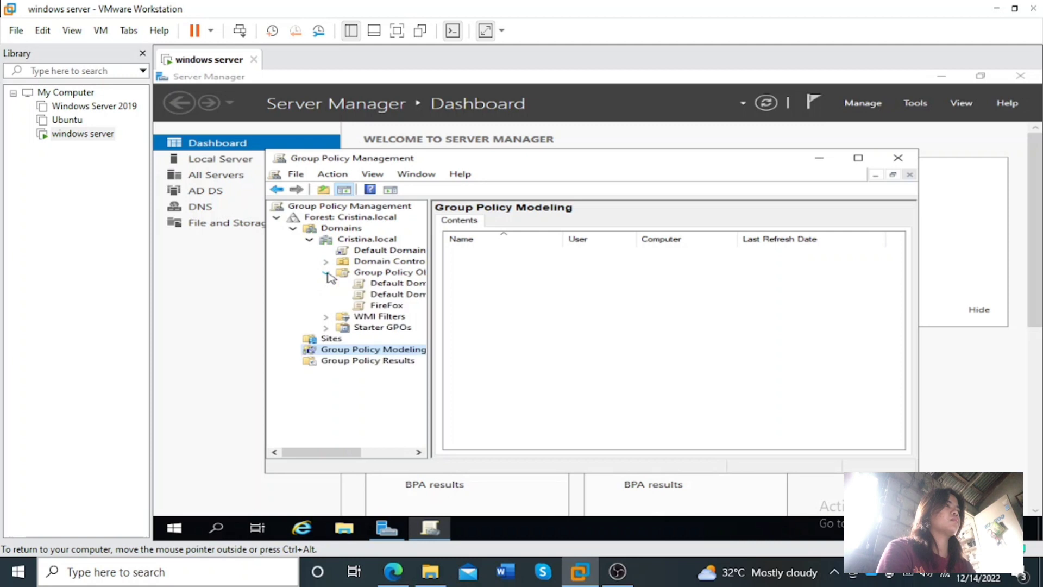
click(375, 306)
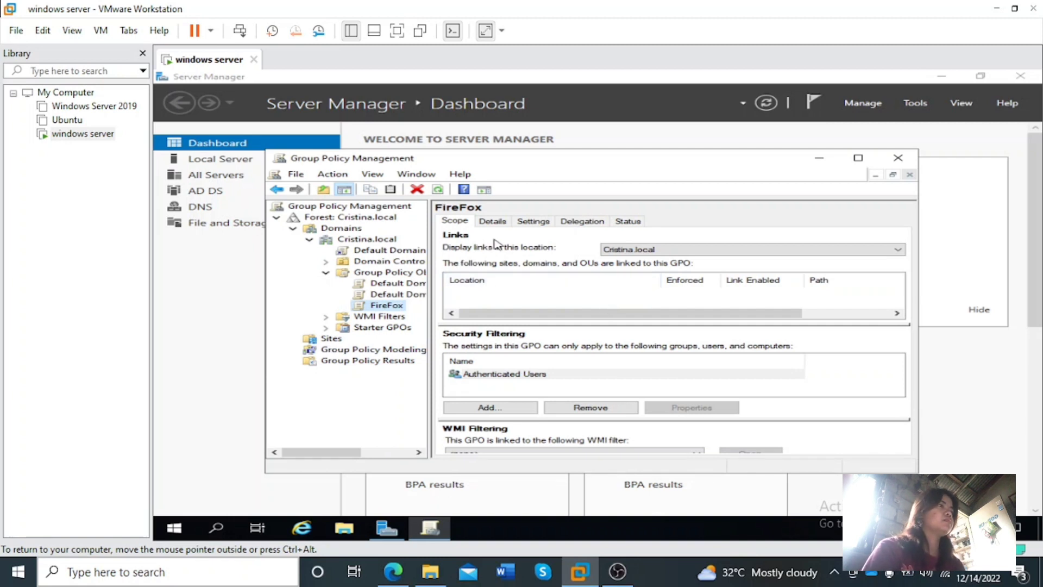
right_click(389, 308)
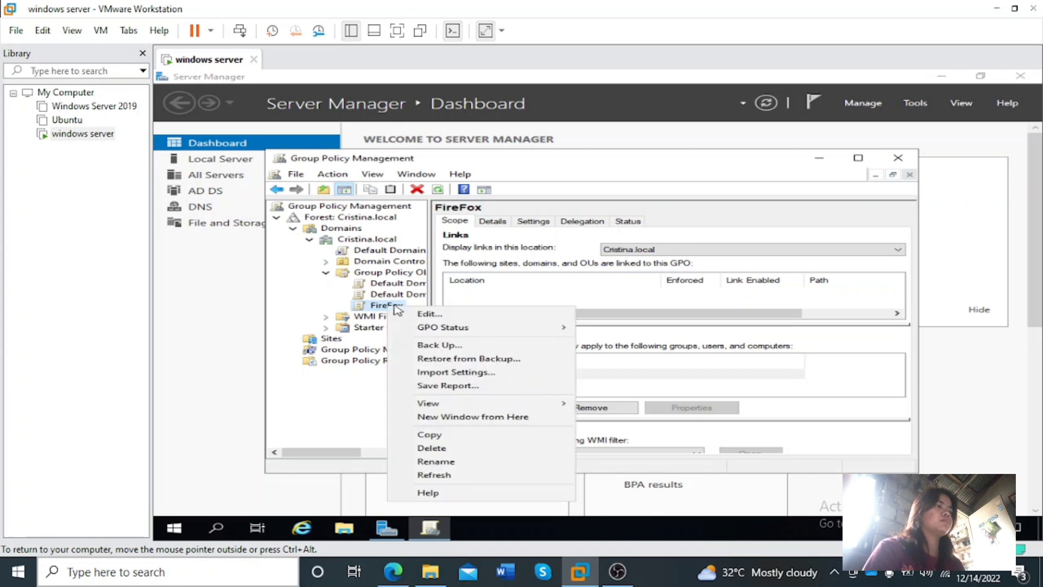
click(416, 316)
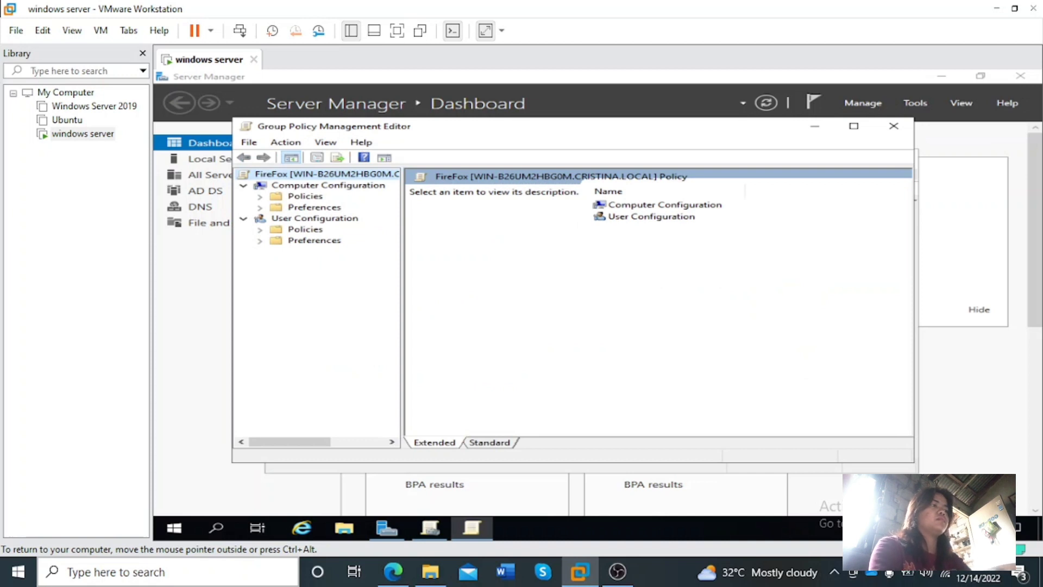
Open Software installation under the Software Settings of the Computer Configuration policies
click(304, 198)
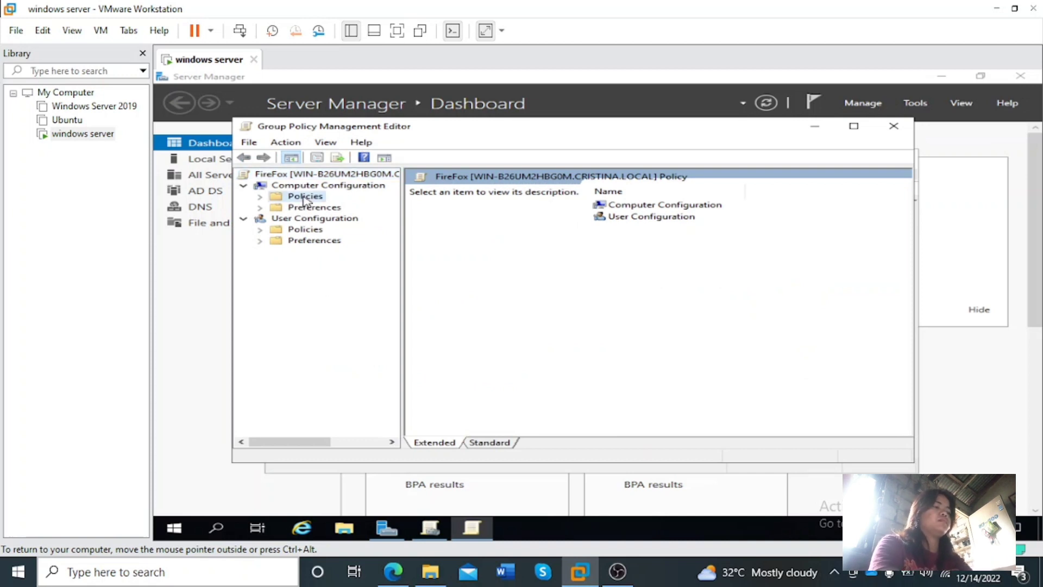
click(260, 196)
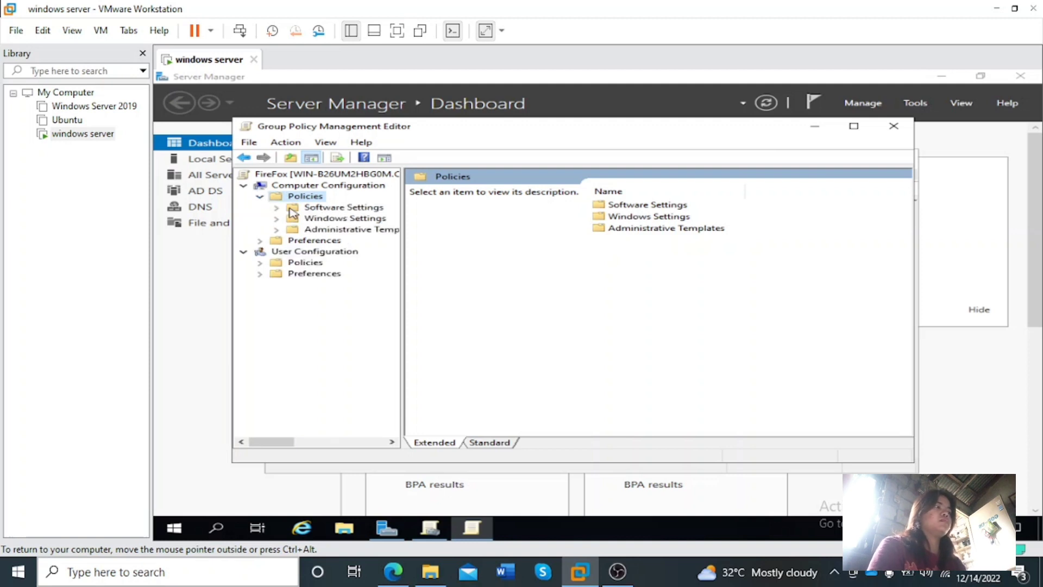
click(277, 208)
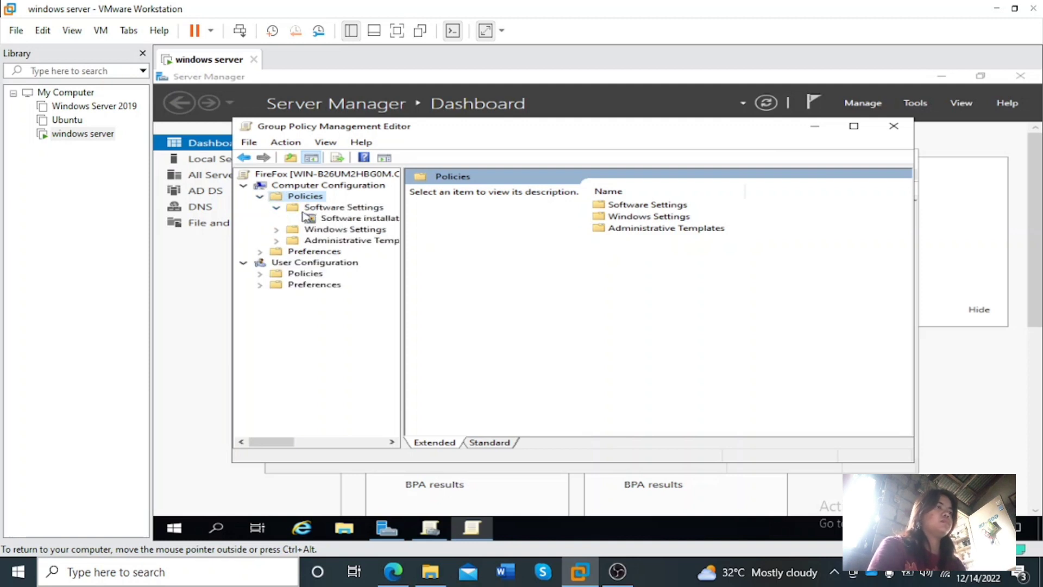
click(323, 220)
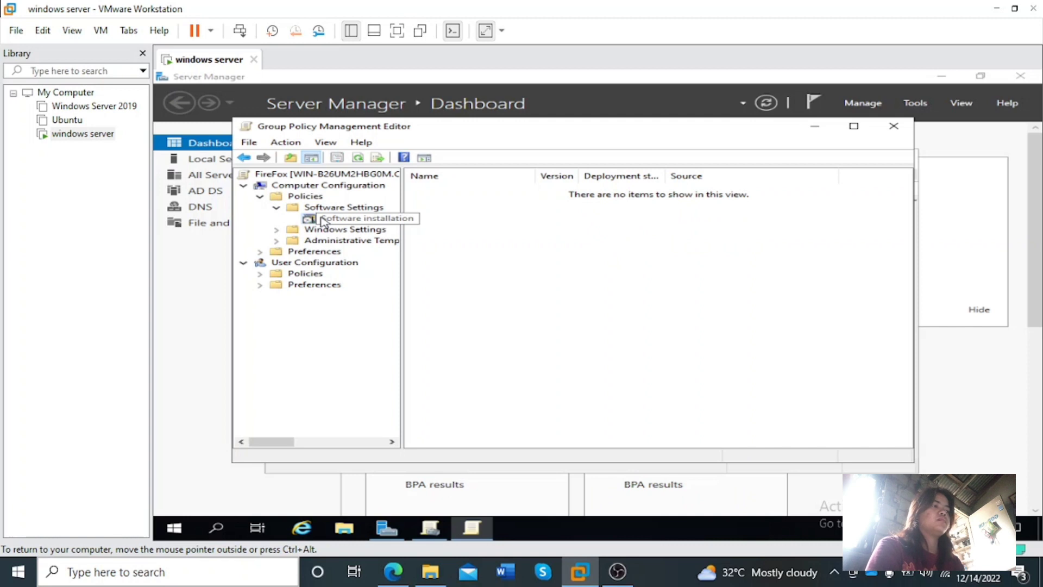
Add a new software installation package, choosing Firefox Setup 14.0.1 from the network share \\WIN-B26UM2HBG0M\MSIsetup$
right_click(323, 220)
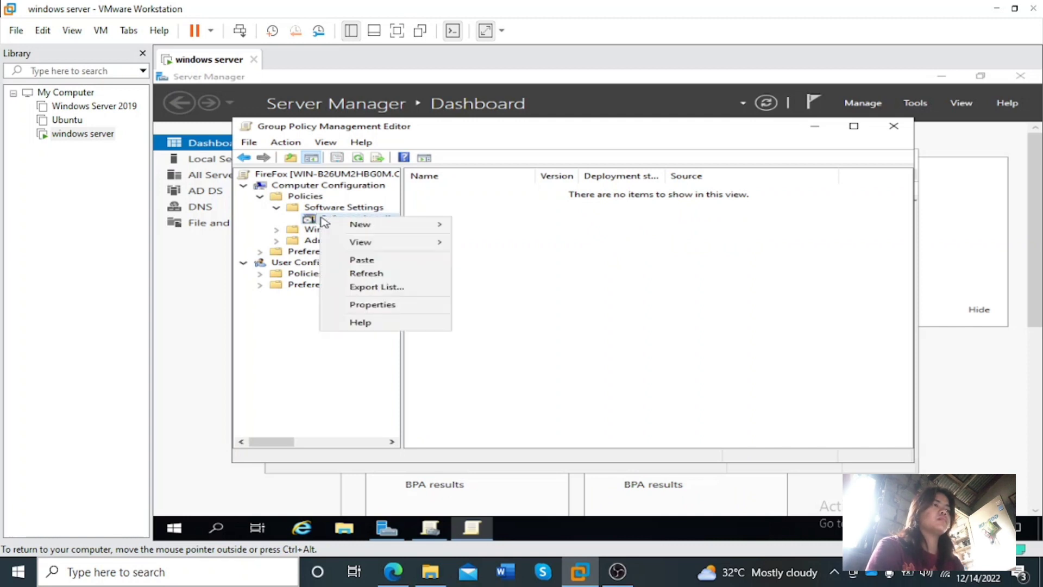
mouse_move(373, 228)
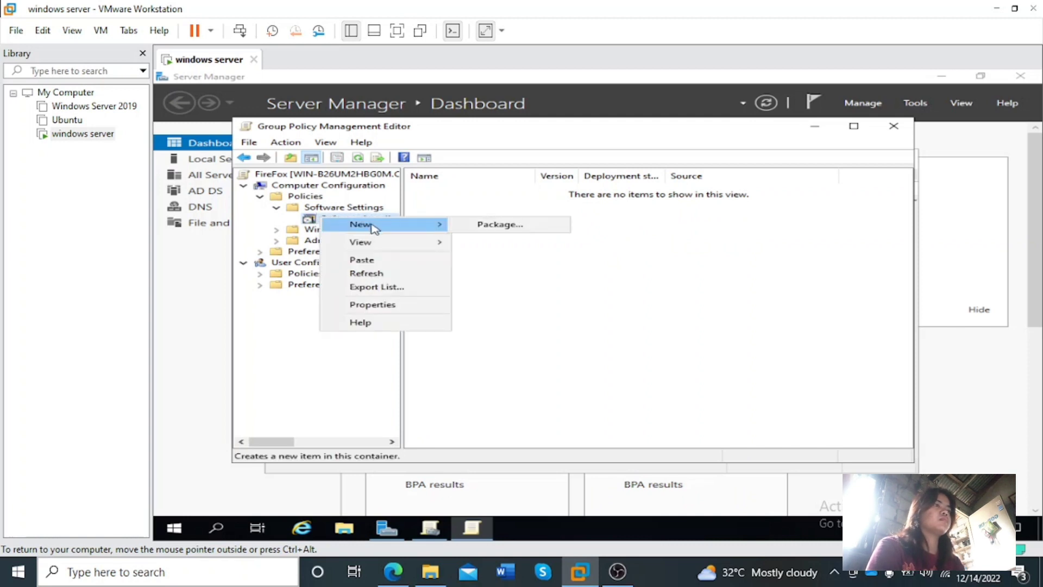
click(477, 226)
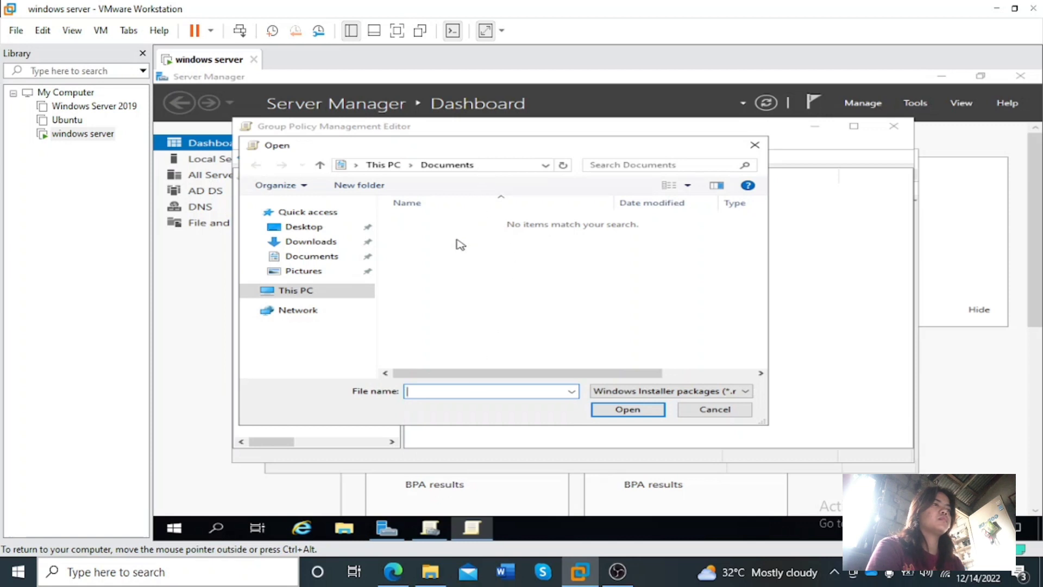
click(492, 168)
text(\\WIN-B26UM2HBG0M\MSIsetup$)
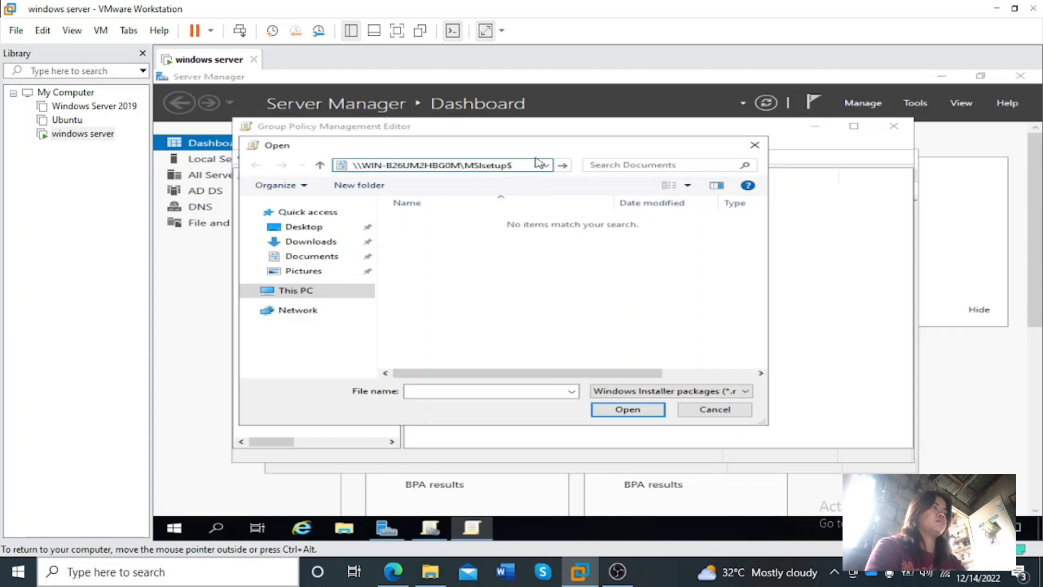
click(563, 165)
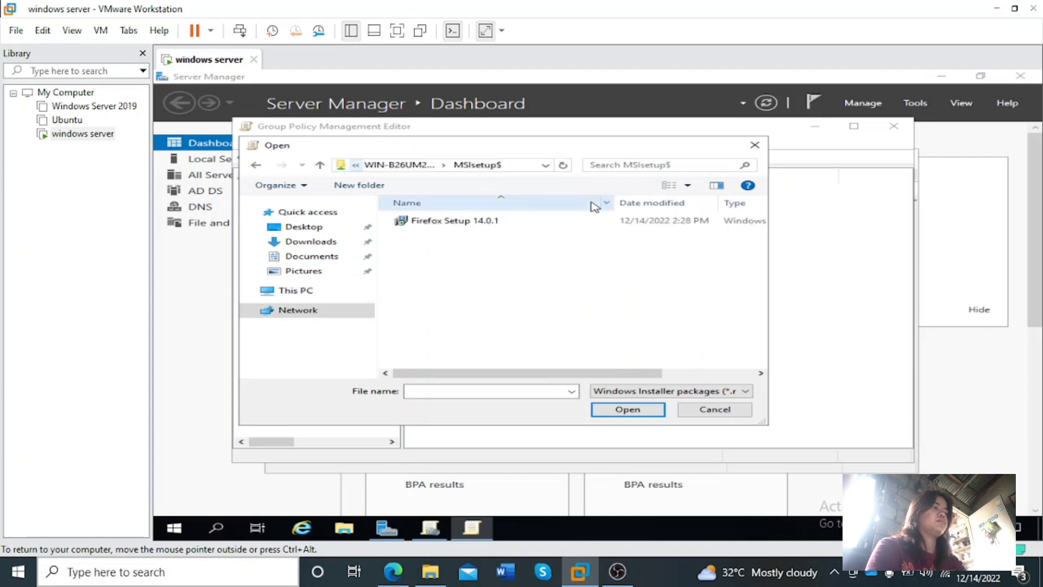
double_click(513, 223)
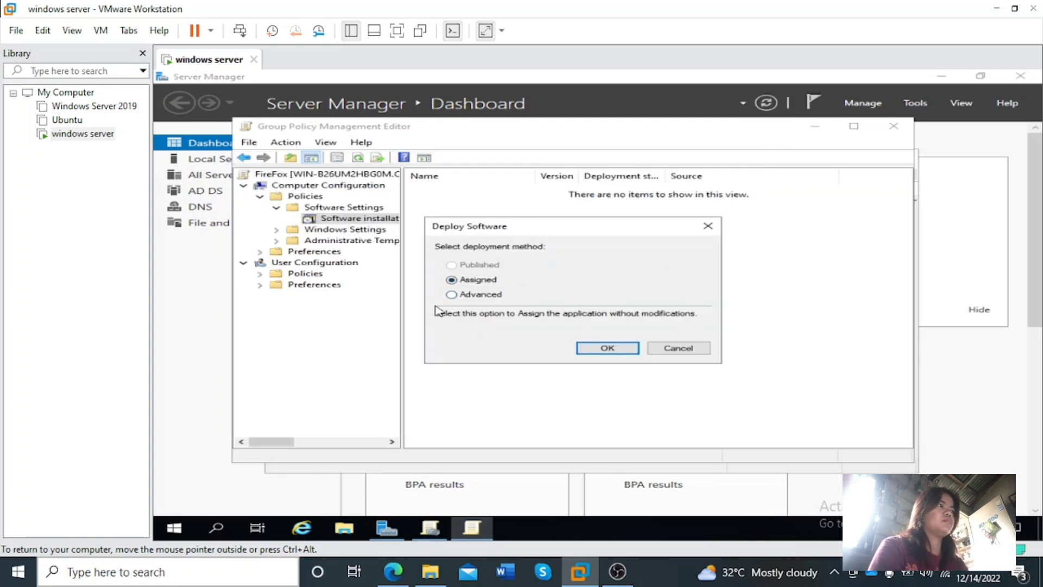
Deploy the Firefox package with the Advanced method, keeping the Assigned deployment type, and close the policy editor
click(451, 295)
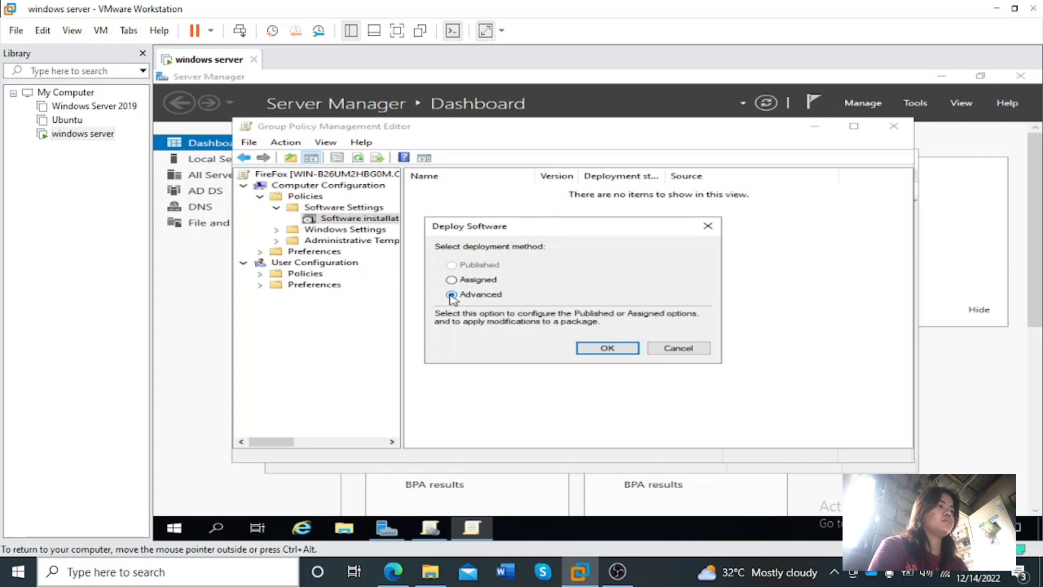
click(591, 351)
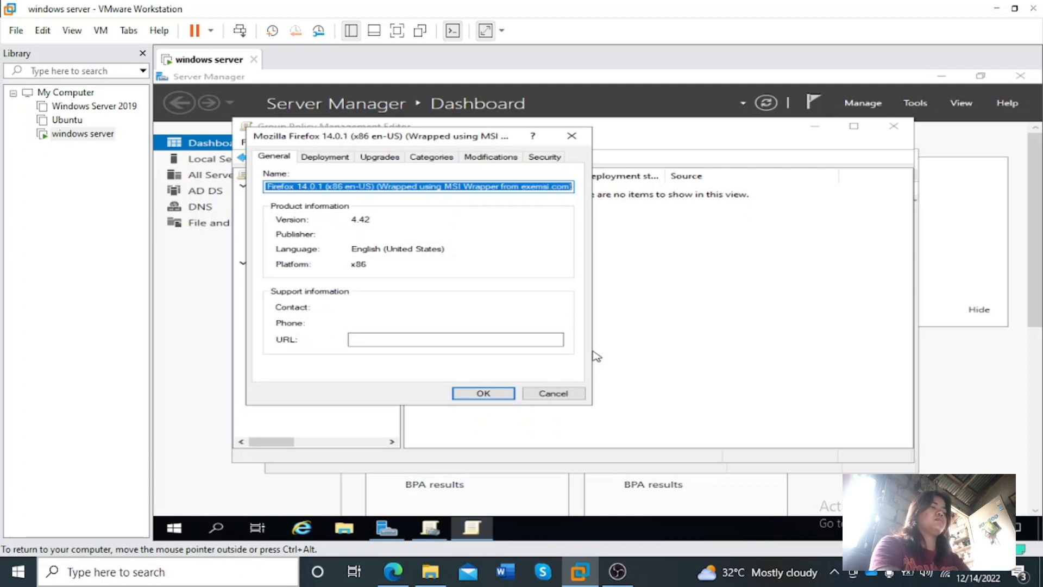
click(349, 157)
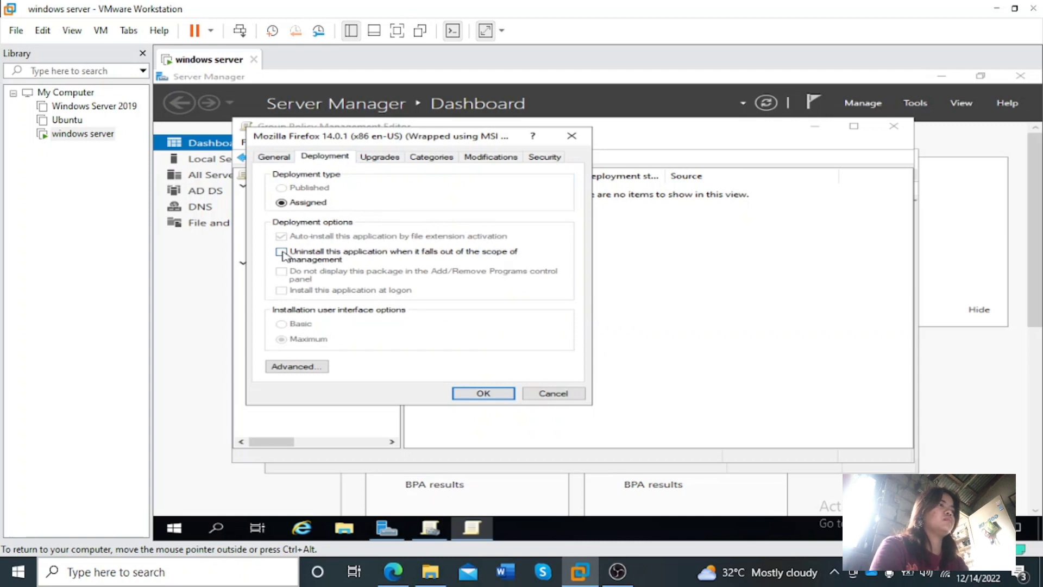
click(479, 396)
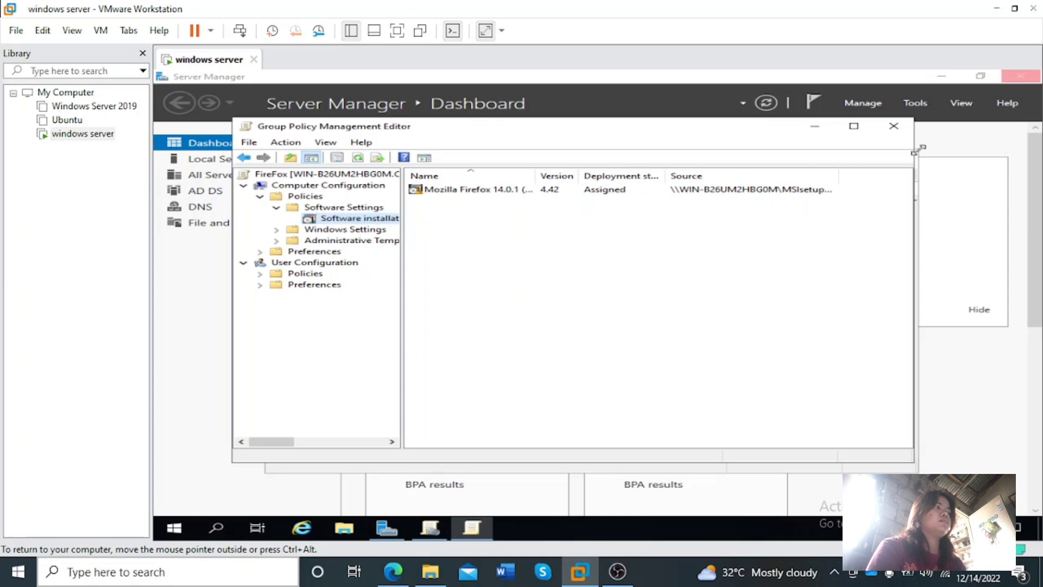
click(894, 127)
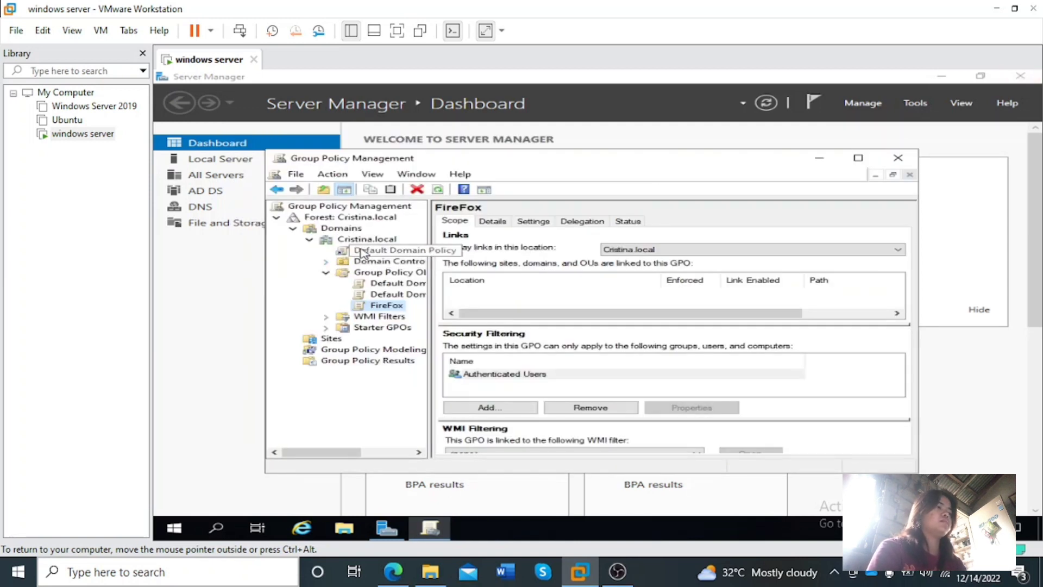
Link the existing FireFox GPO to the domain and close Group Policy Management
right_click(376, 240)
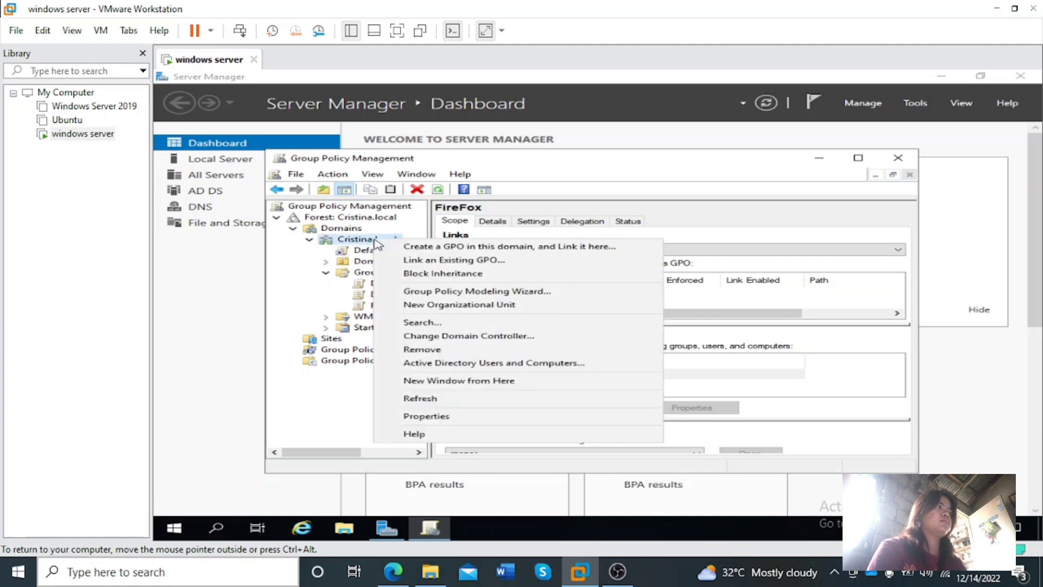
click(423, 260)
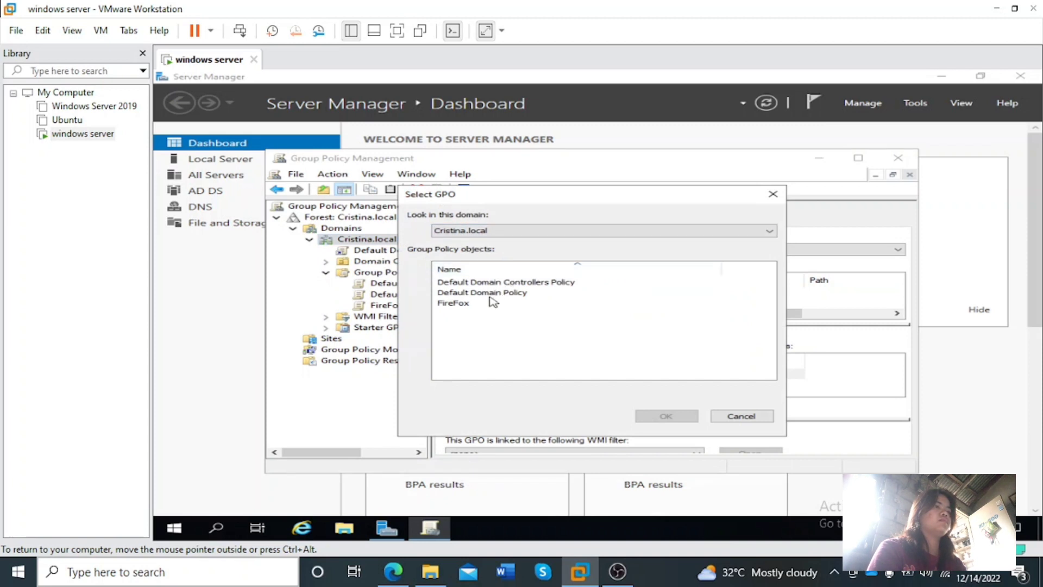
click(455, 305)
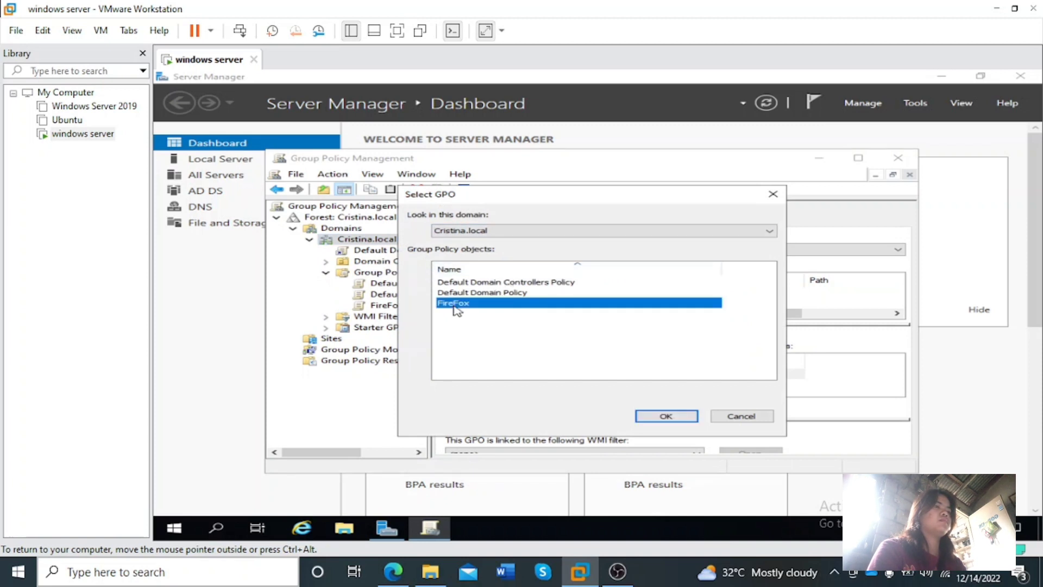
click(664, 416)
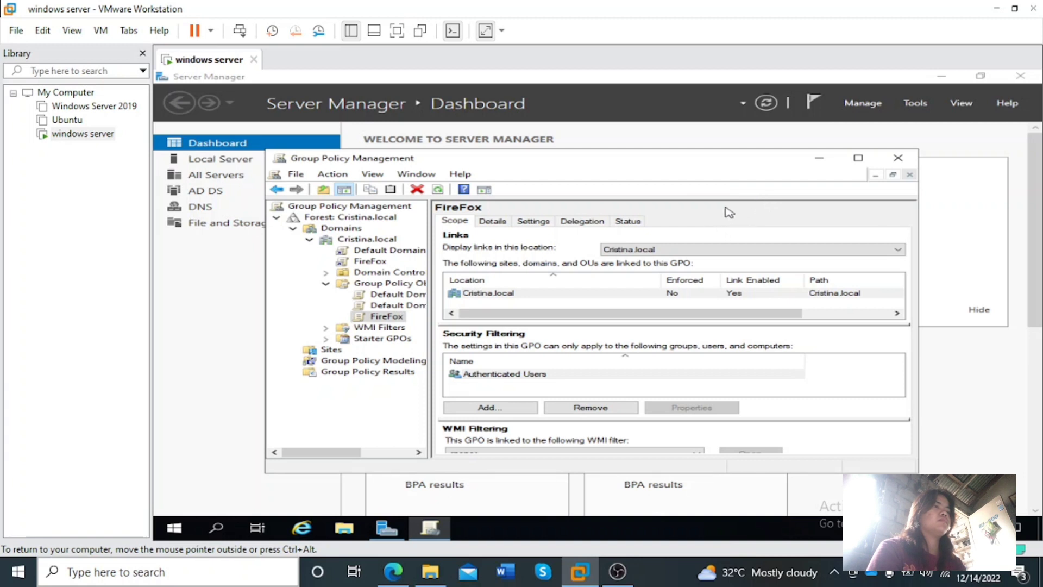
click(893, 159)
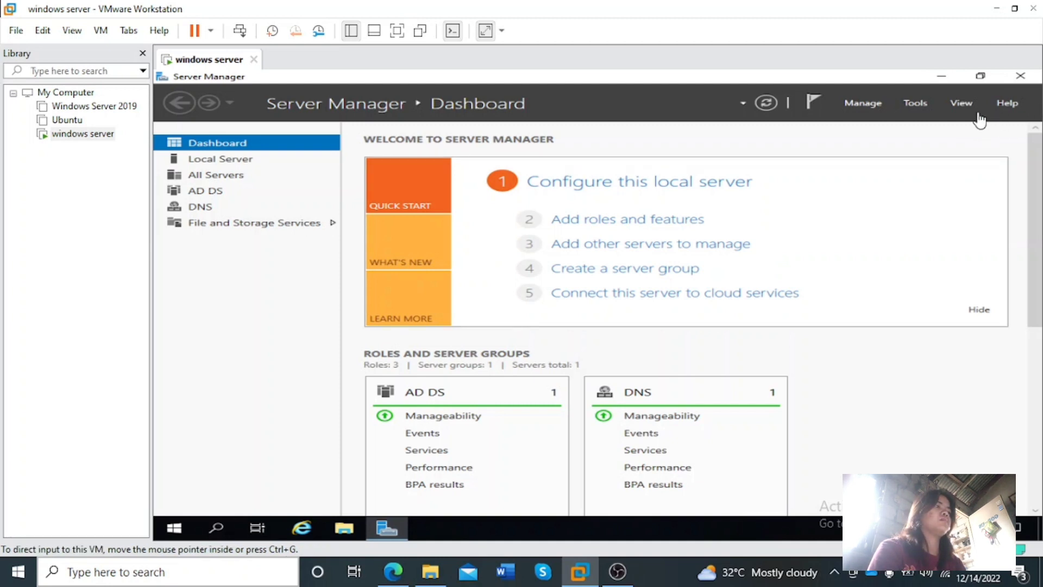
Close Server Manager and restart the server with the reason Other (Unplanned)
click(1021, 77)
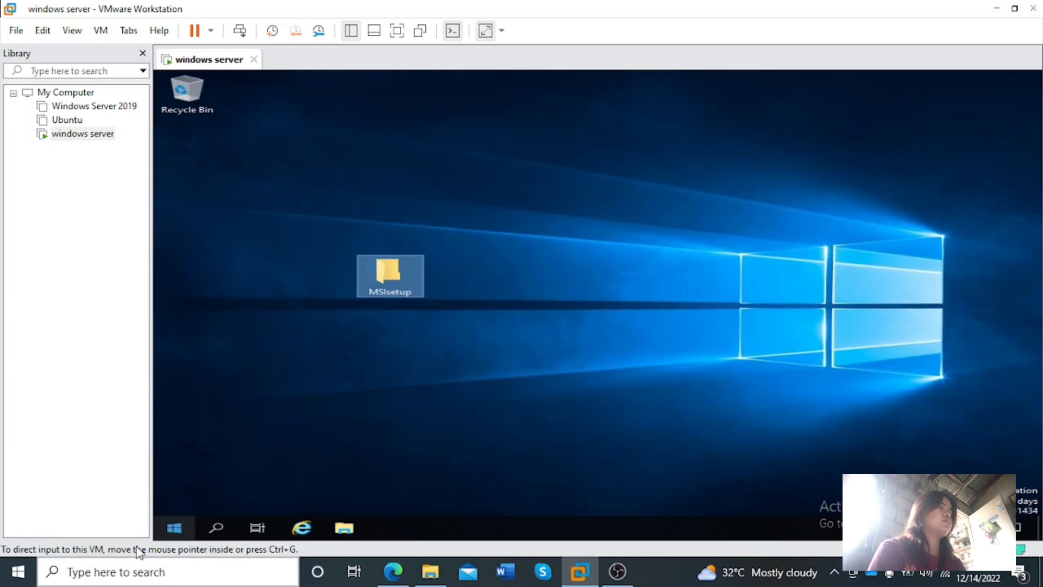
click(158, 534)
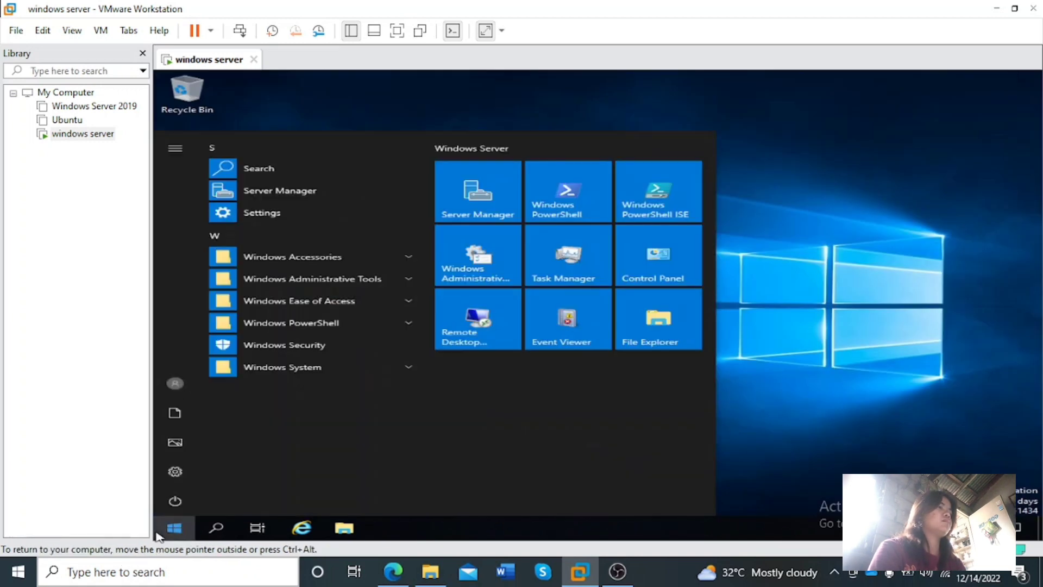
click(176, 502)
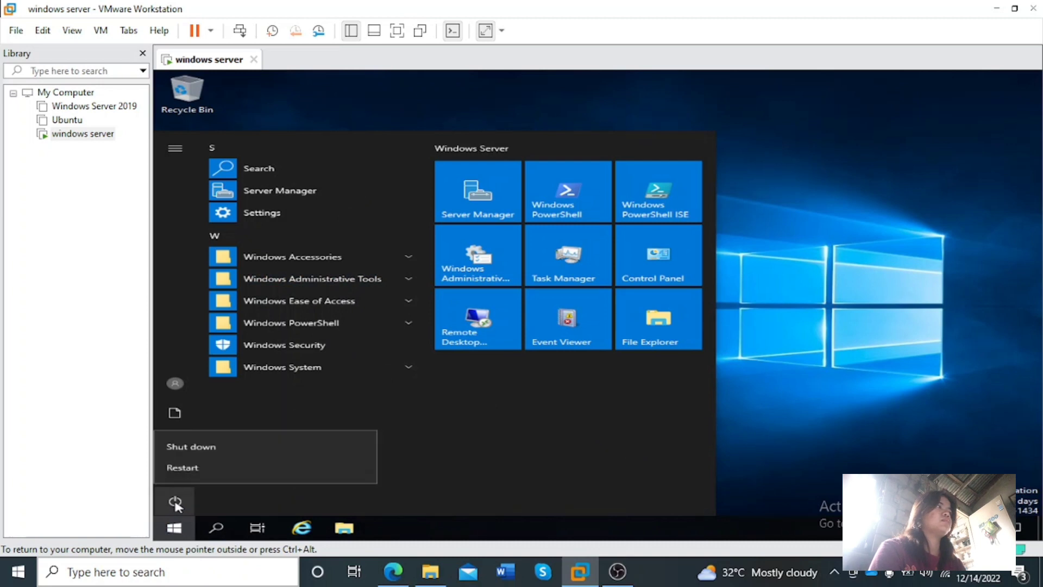
click(185, 470)
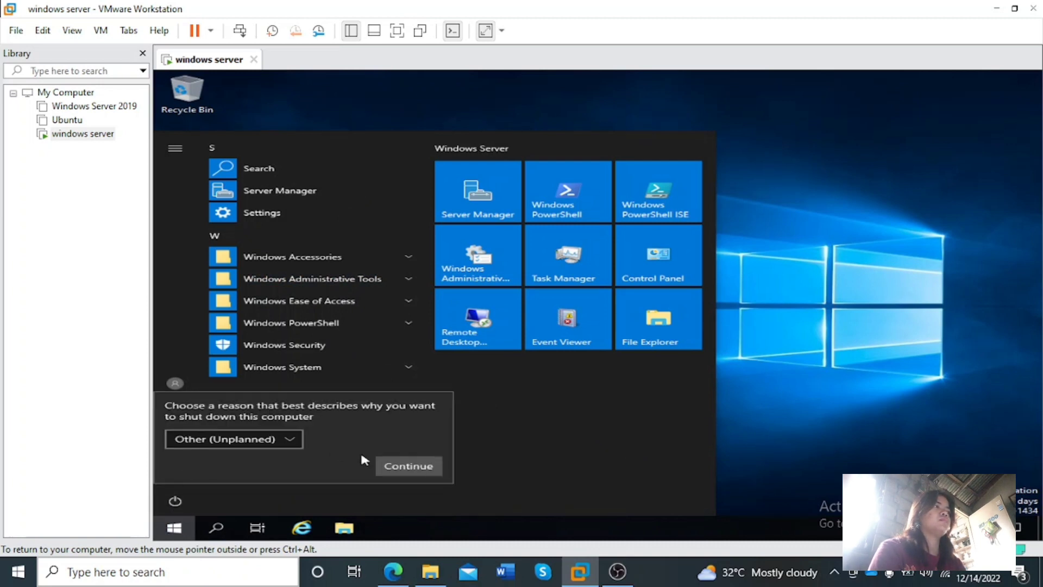
click(409, 466)
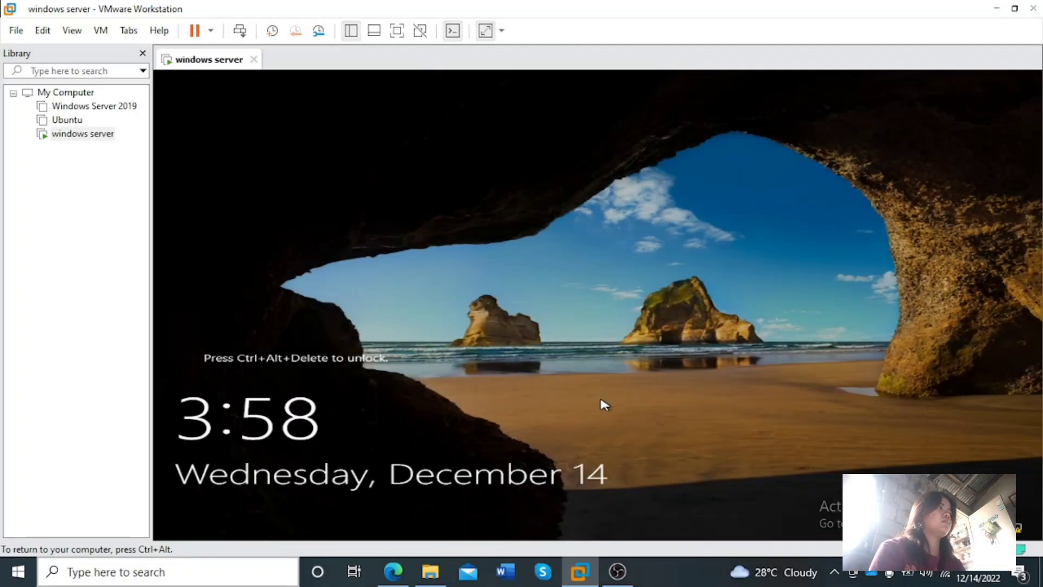
Unlock the restarted server and sign in to the domain Administrator account with its password
key(ctrl+alt+Insert)
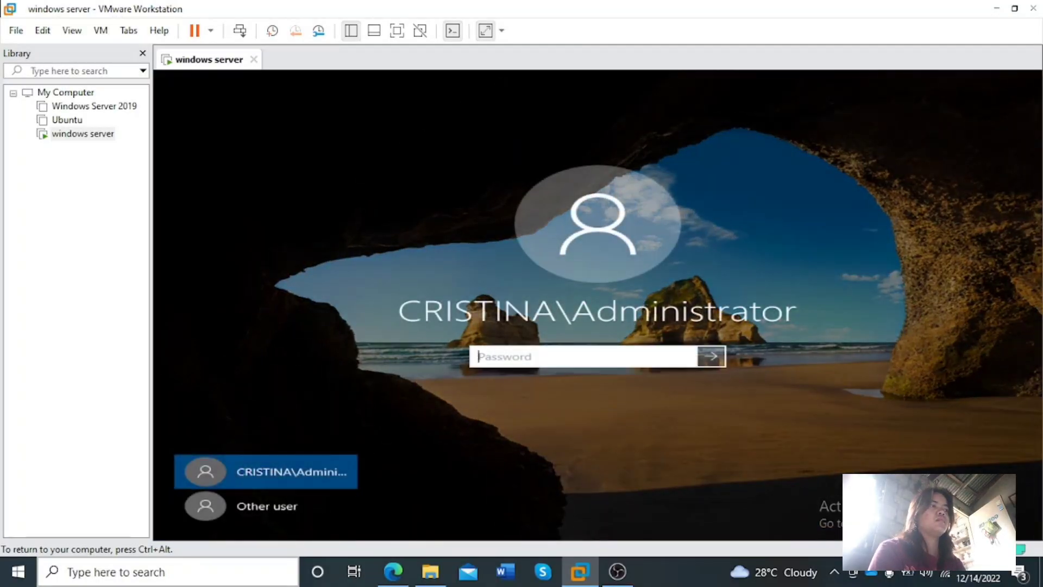
text(P)
key(Caps_Lock)
text(assw)
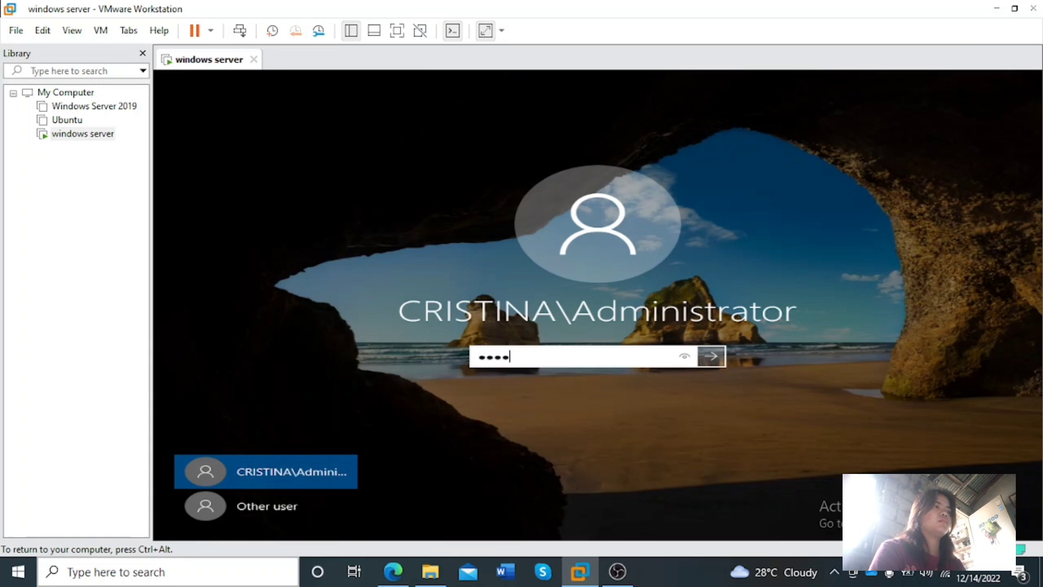
text(ord12)
click(686, 354)
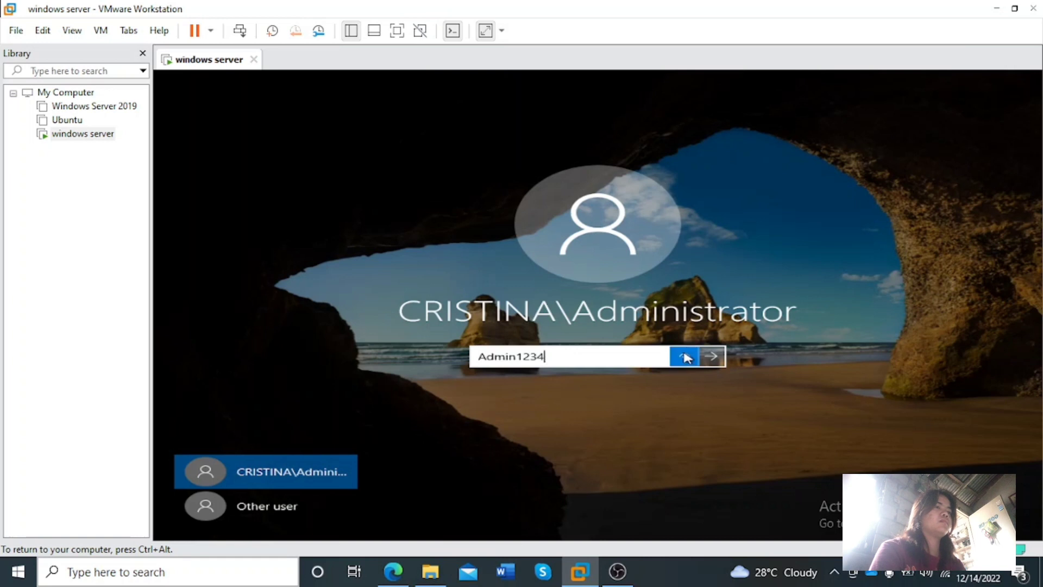
click(711, 357)
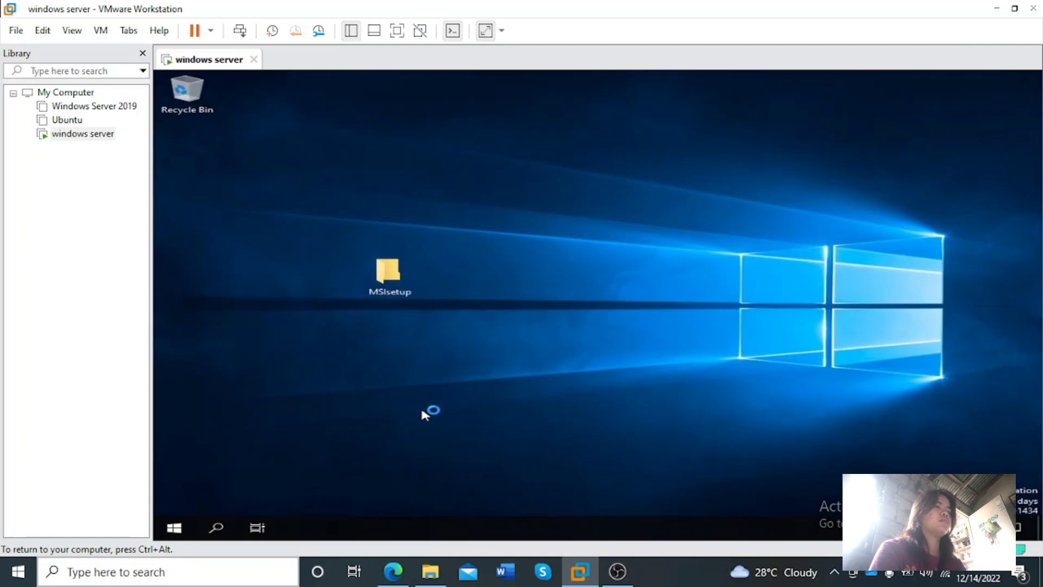
Search the server for Command Prompt and open it
click(217, 526)
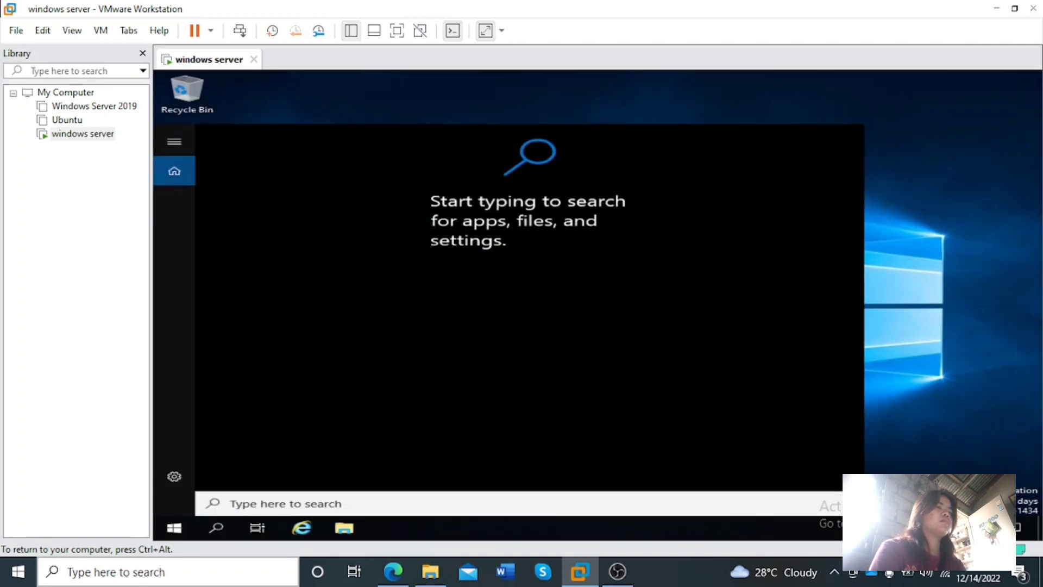
text(cl)
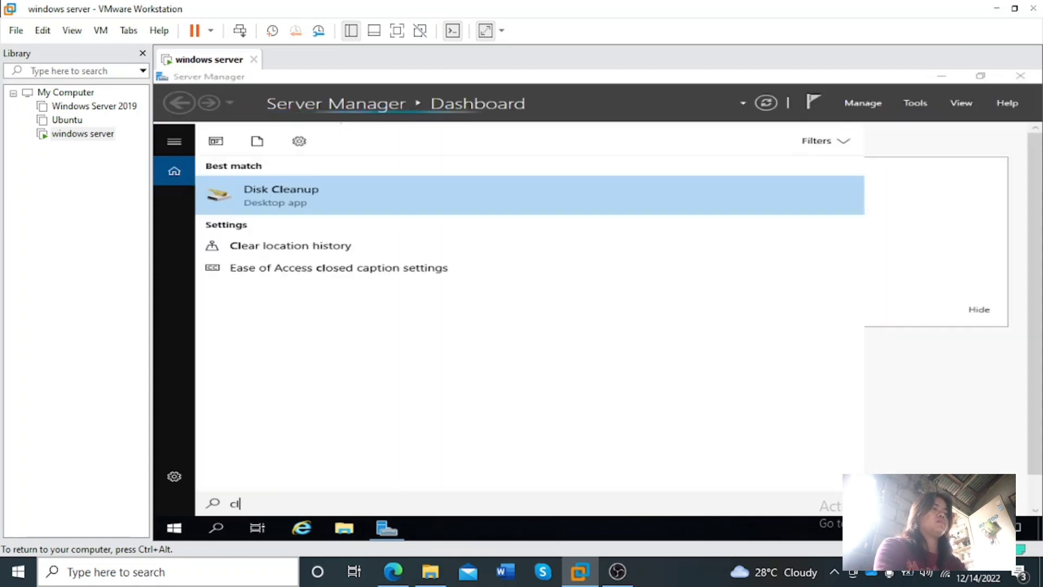
text(d)
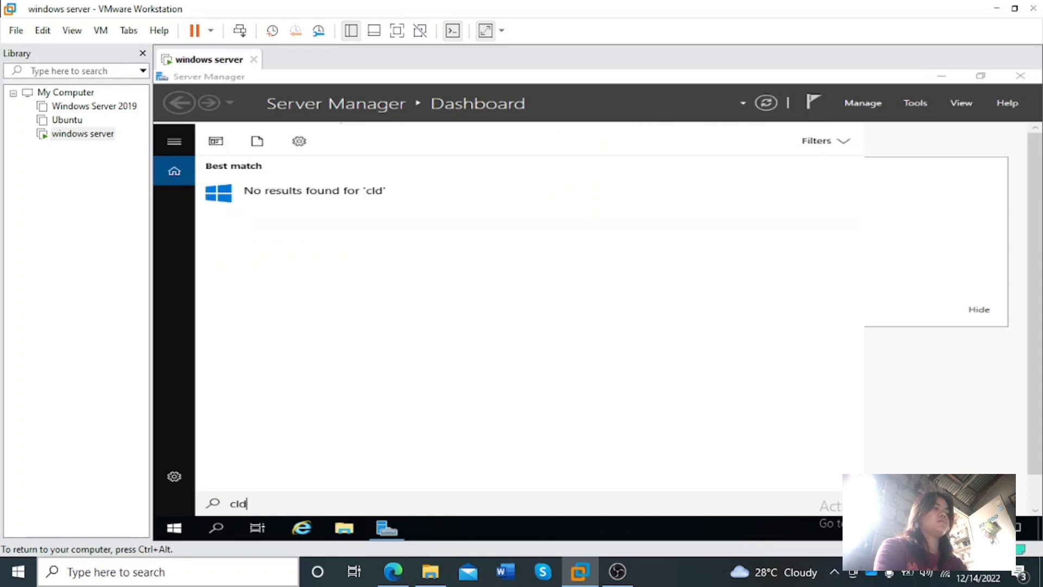
key(BackSpace)
key(BackSpace)
text(m)
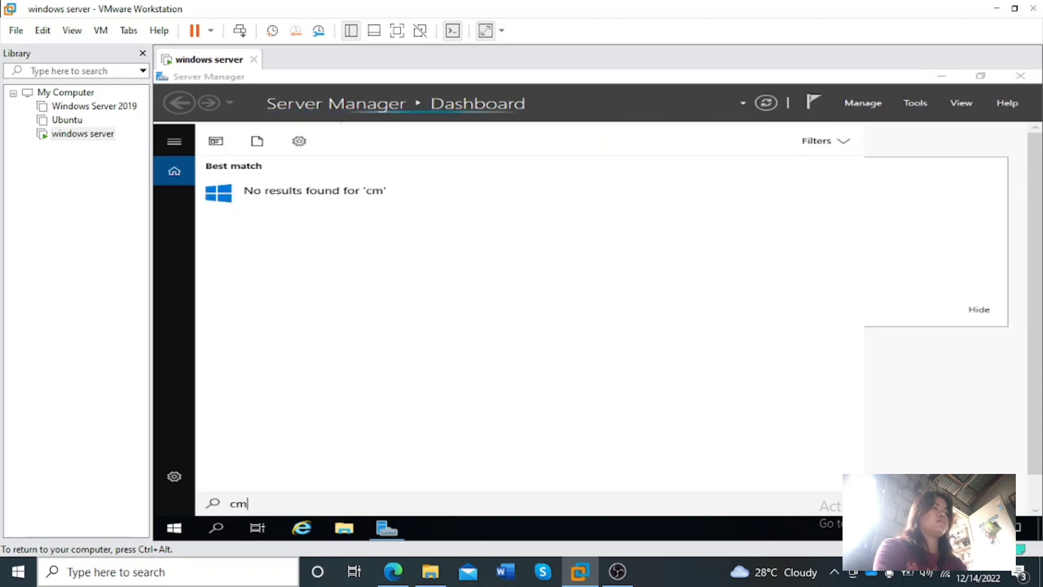
key(BackSpace)
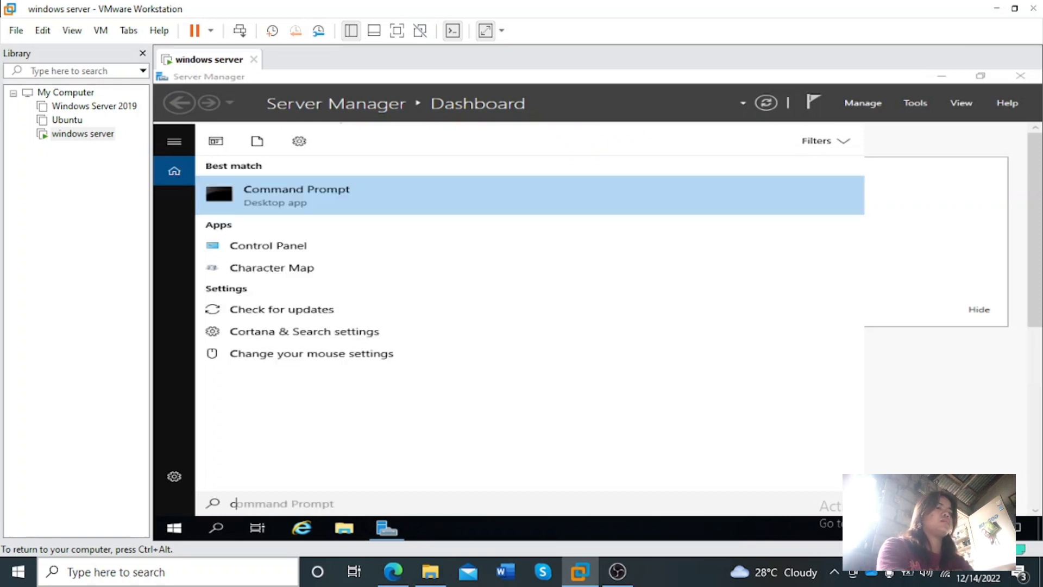
click(365, 205)
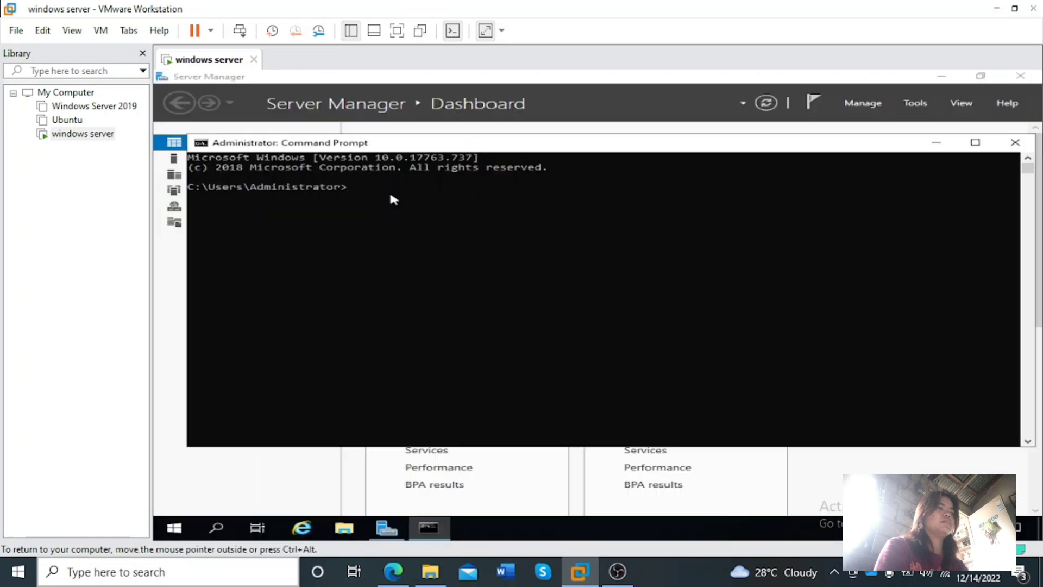
Run gpupdate /force in the Command Prompt, then close its window and the Windows Admin Center message
text(gpupdate /)
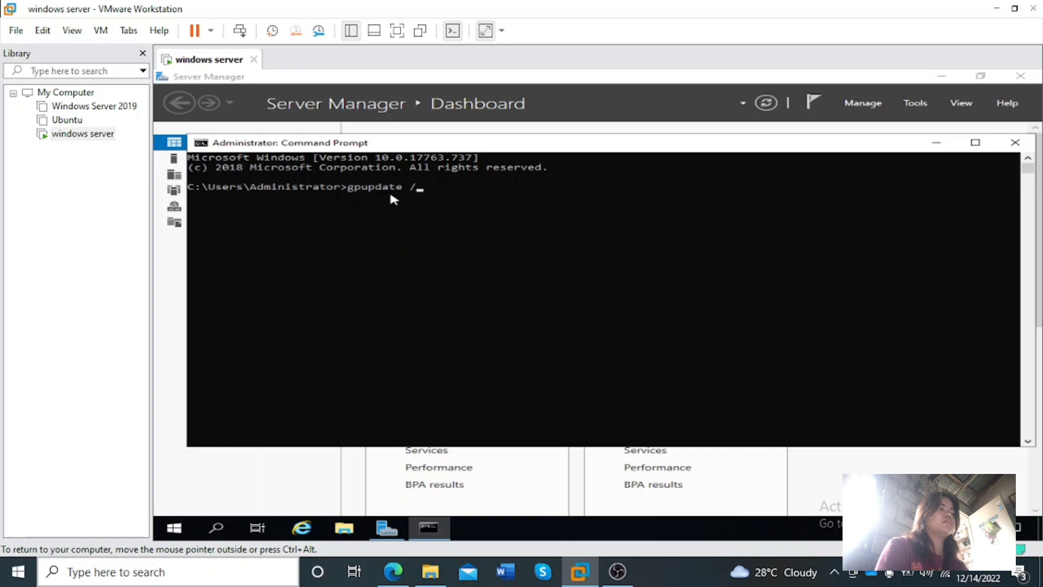
text(force)
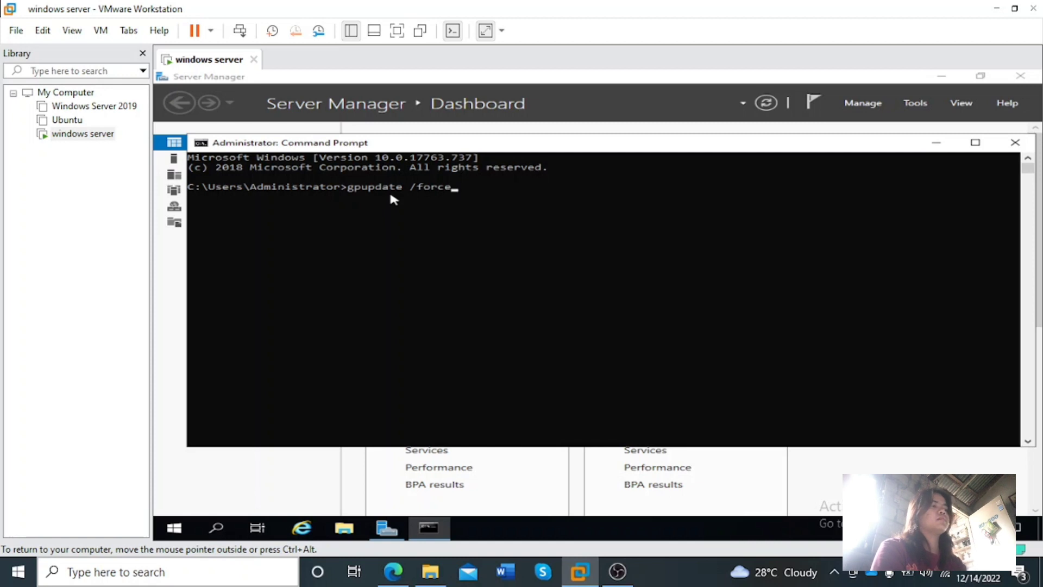
key(Return)
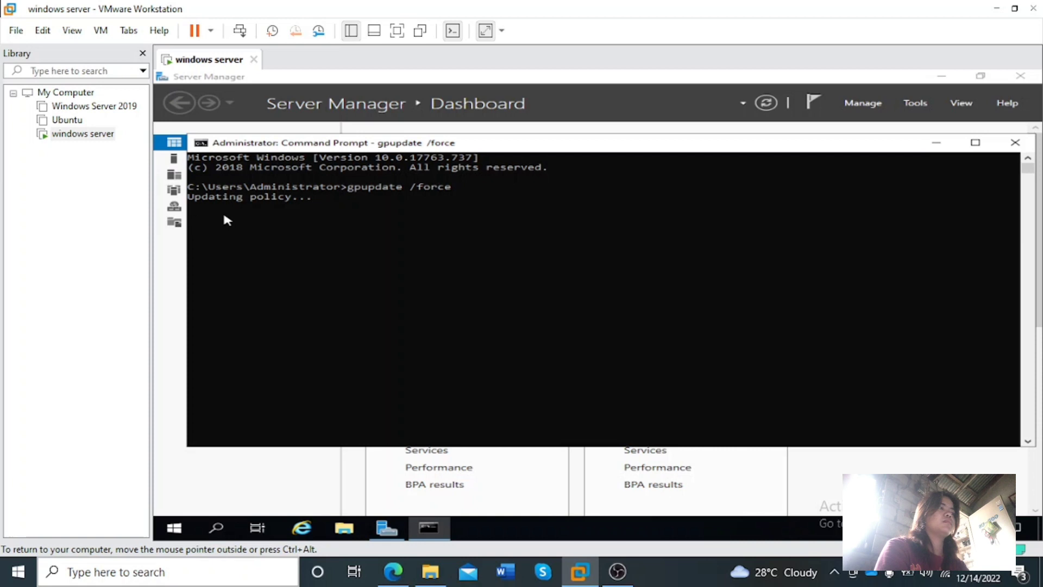
click(1014, 144)
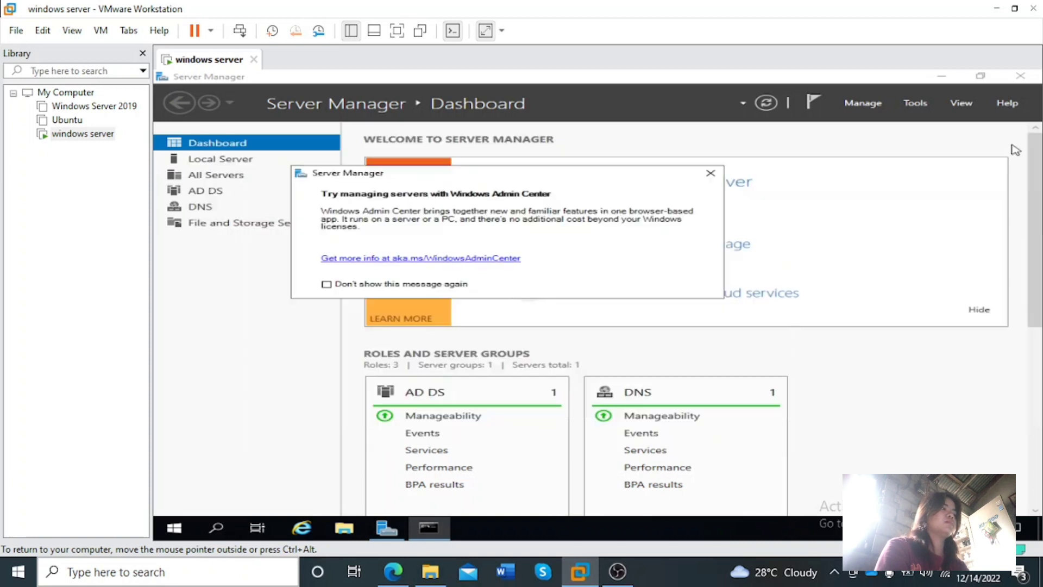
click(710, 172)
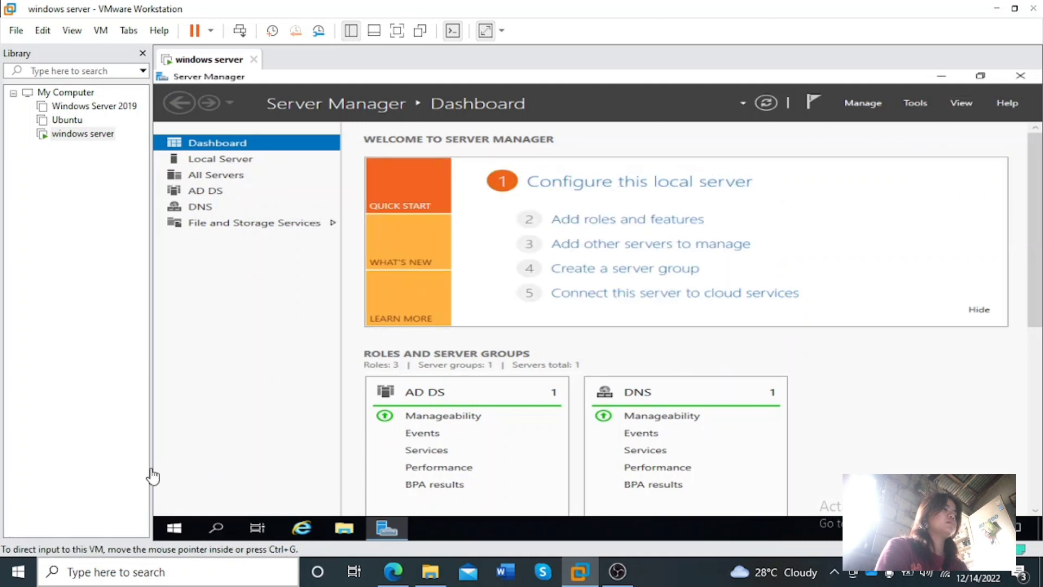
Restart the server again, giving Other (Unplanned) as the shutdown reason
click(174, 528)
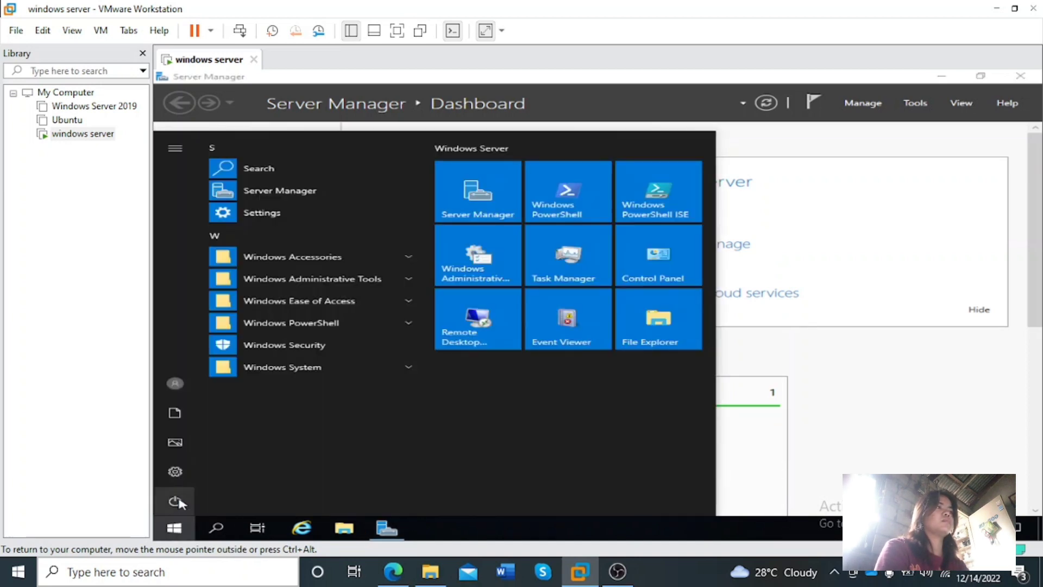
click(178, 500)
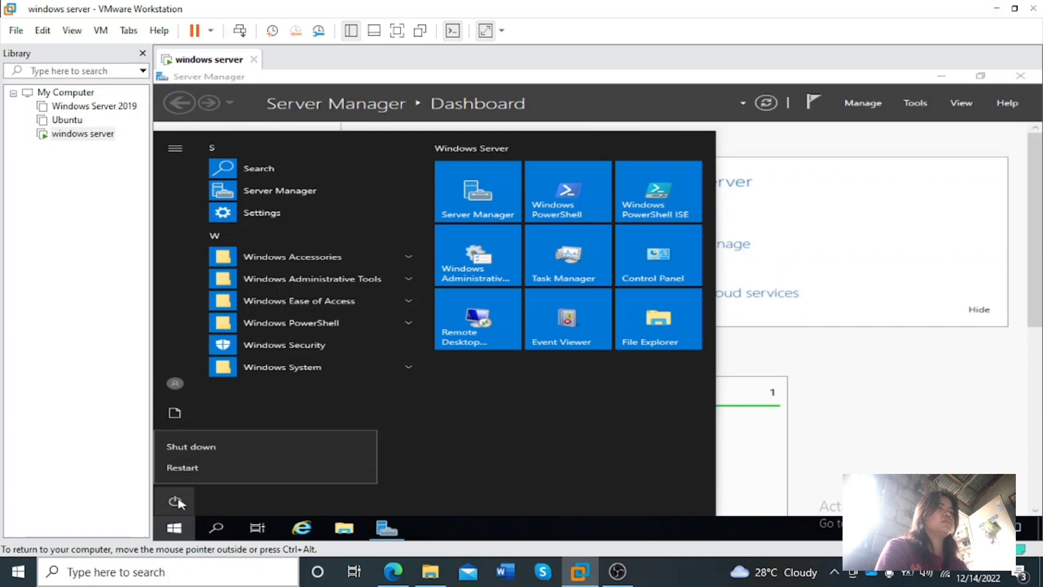
click(185, 467)
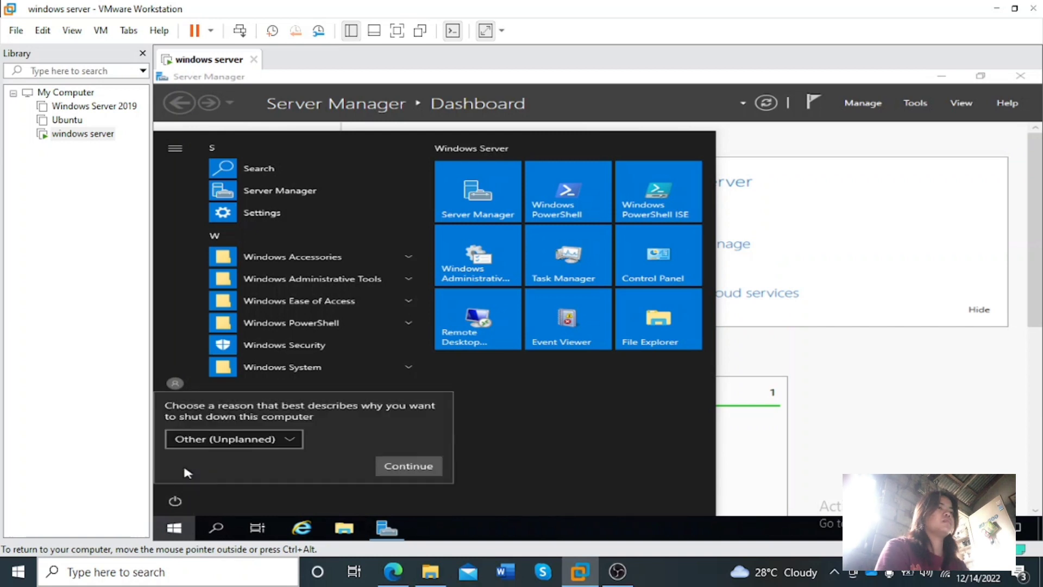
click(391, 470)
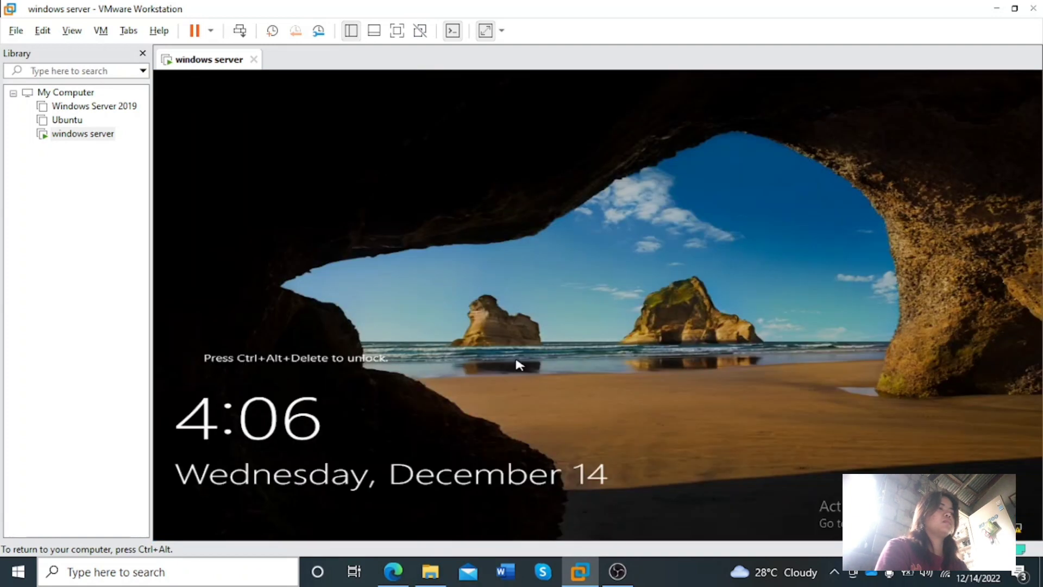
Unlock the server's lock screen and sign in to the domain Administrator account by entering its password
key(ctrl+alt+Insert)
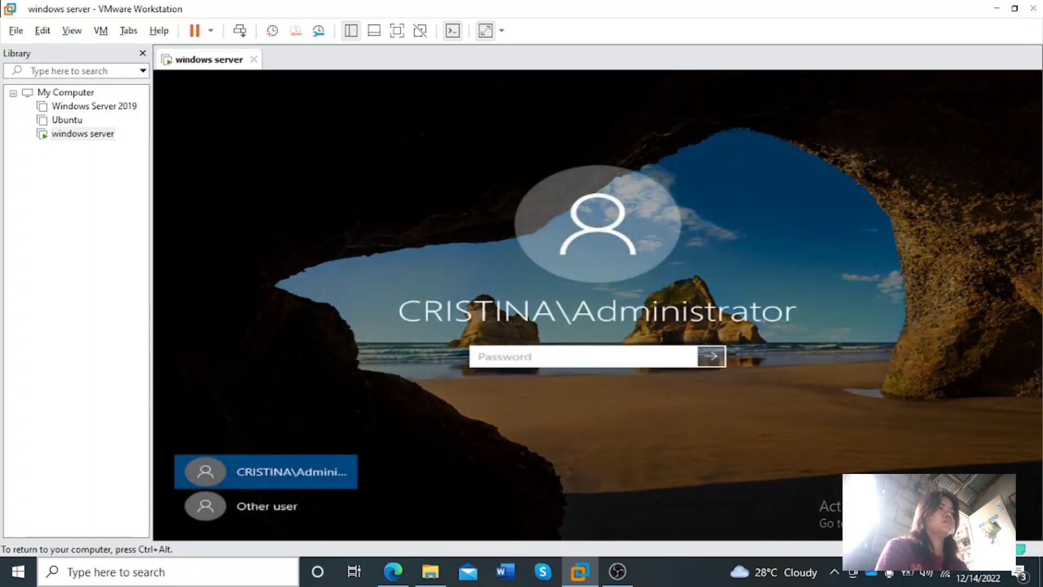
text(P•••••)
key(BackSpace)
text(••••)
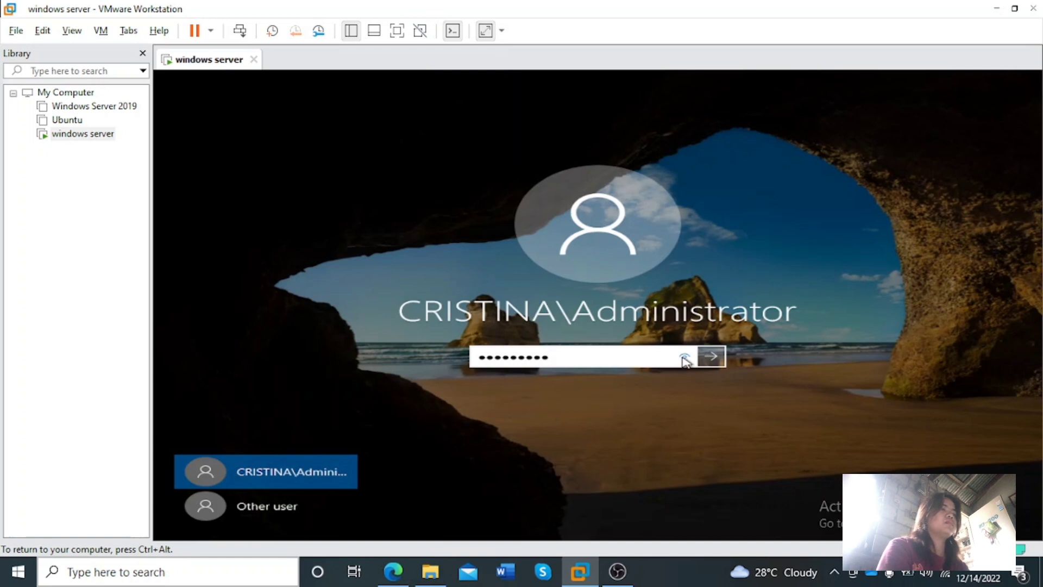
drag(685, 358, 724, 357)
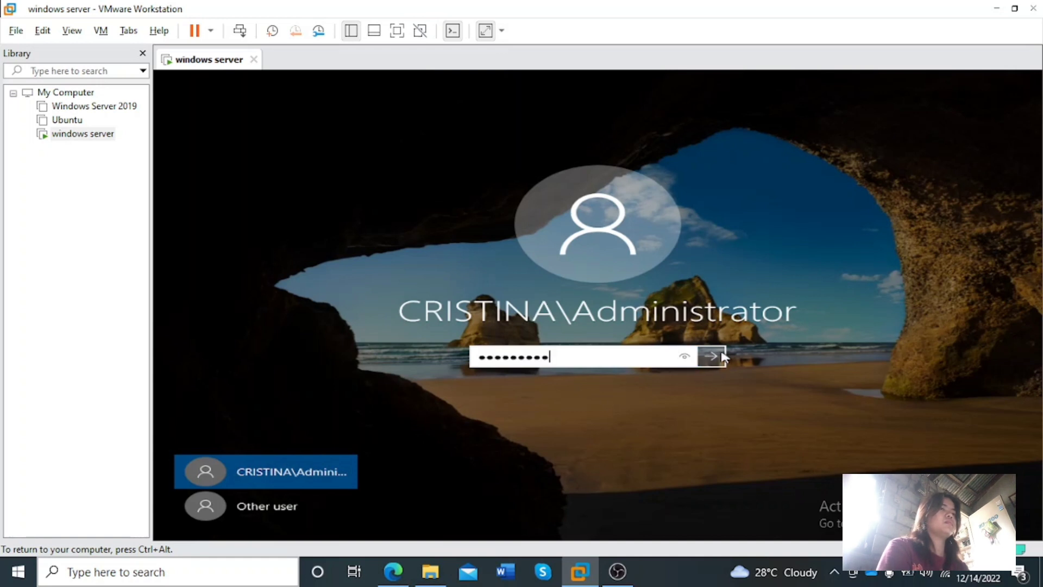
click(724, 357)
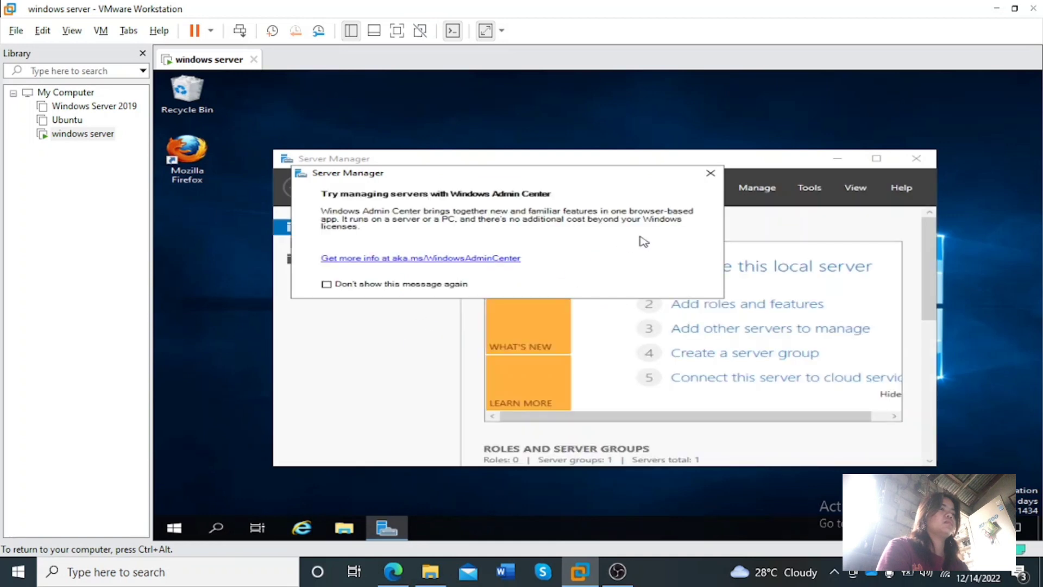
Dismiss the Windows Admin Center message and minimize Server Manager to reveal the desktop
click(710, 173)
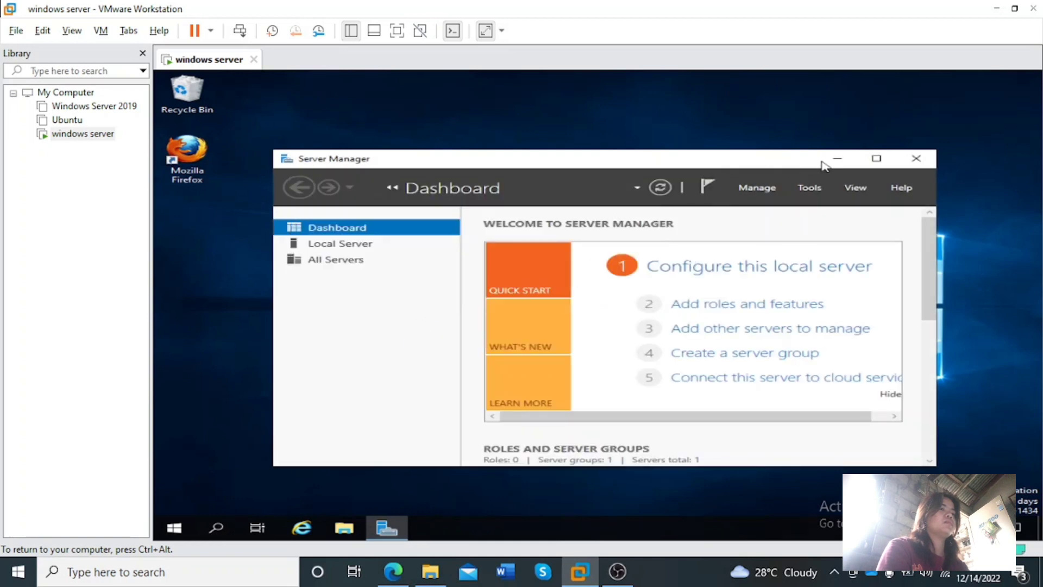
click(837, 159)
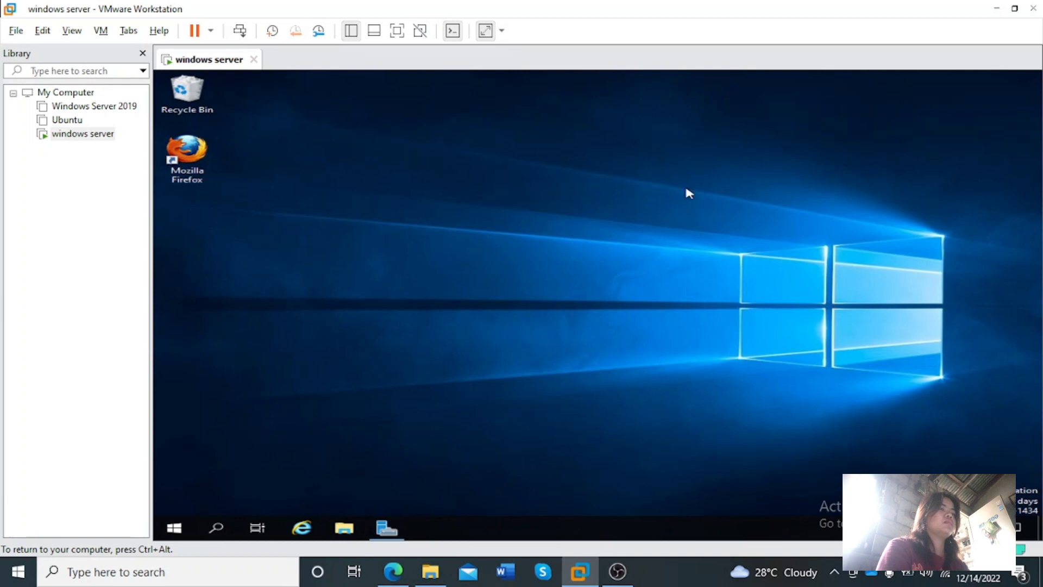
key(ctrl+alt)
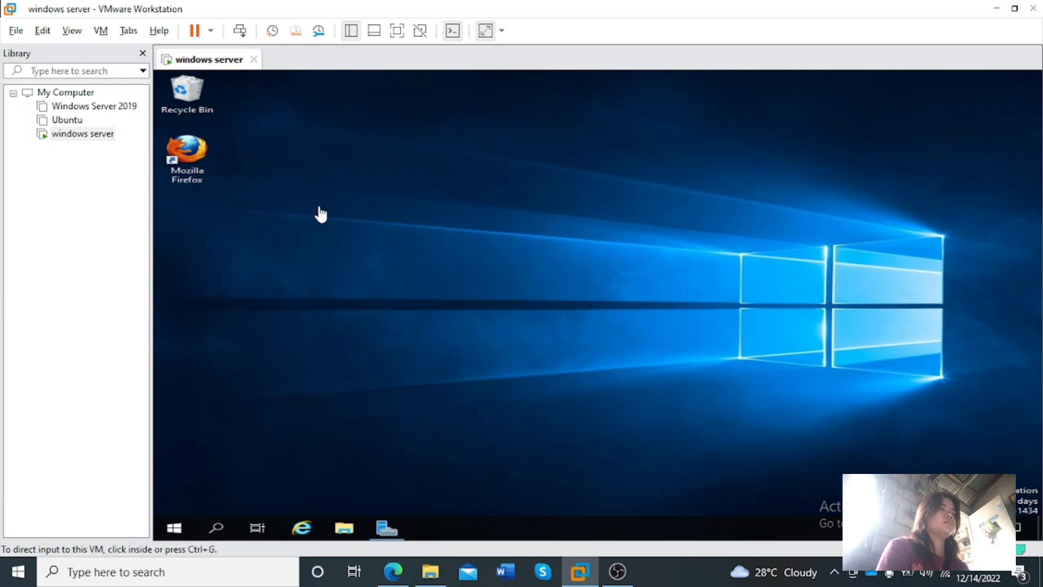
click(404, 346)
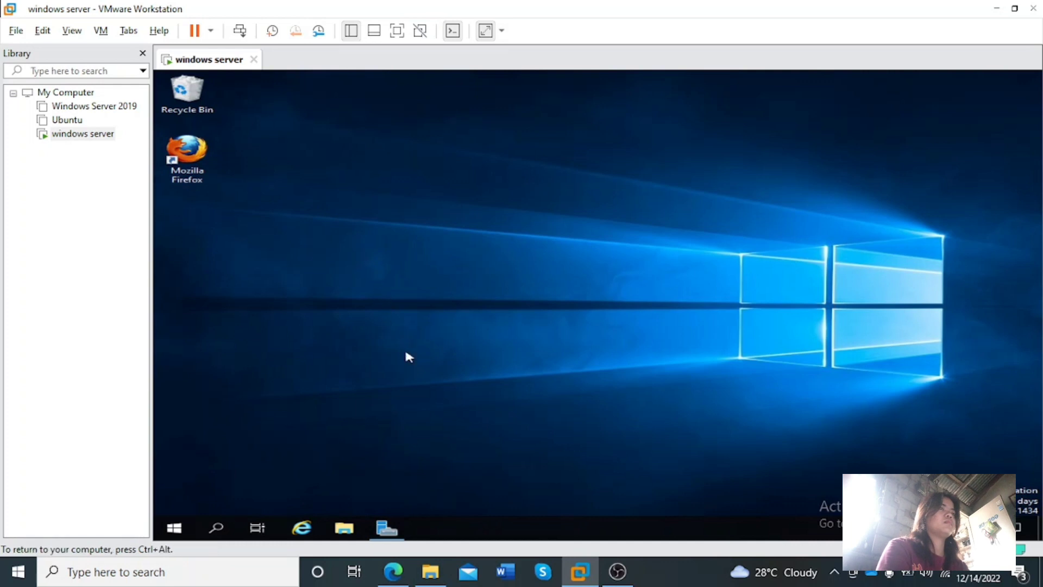